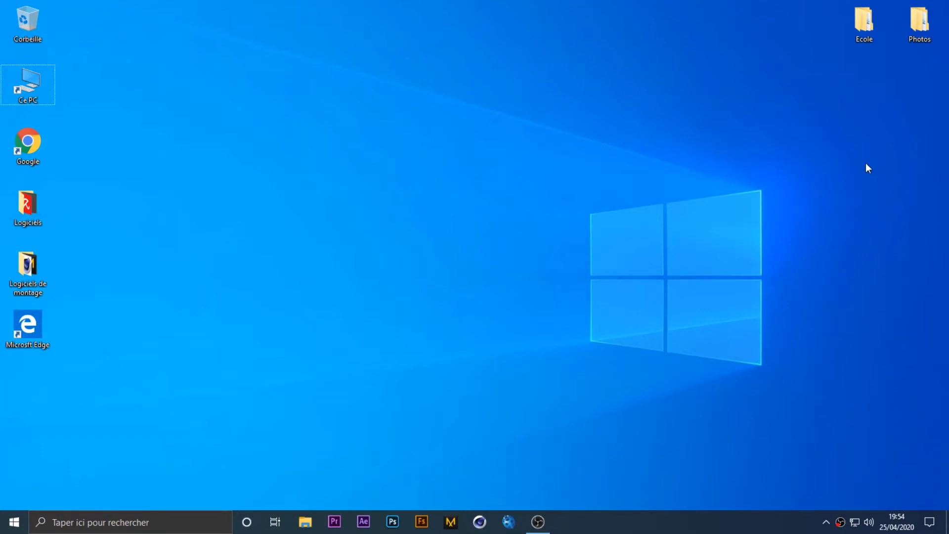
Step: Open the Data (D:) drive from Ce PC, look inside the Enregistrement folder, and return to the drive
double_click(9, 89)
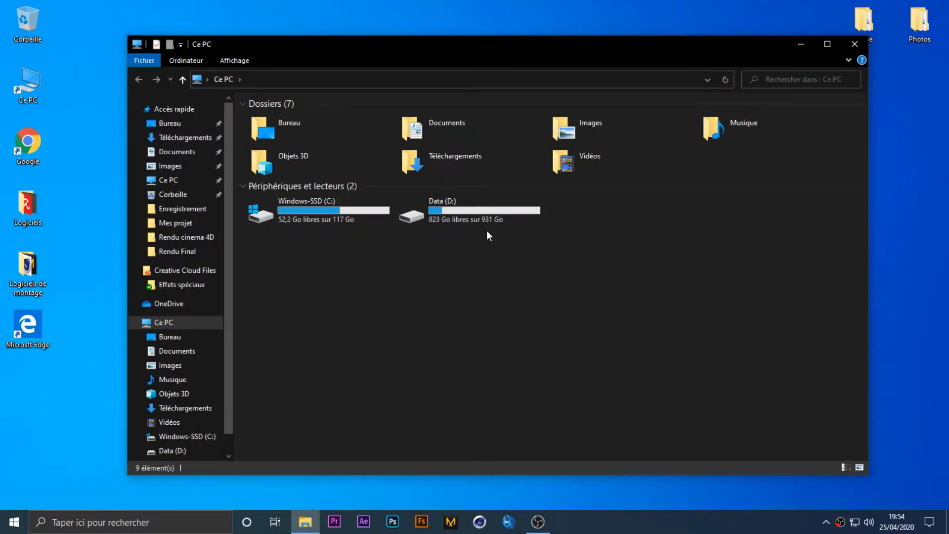
left_click(458, 217)
double_click(458, 217)
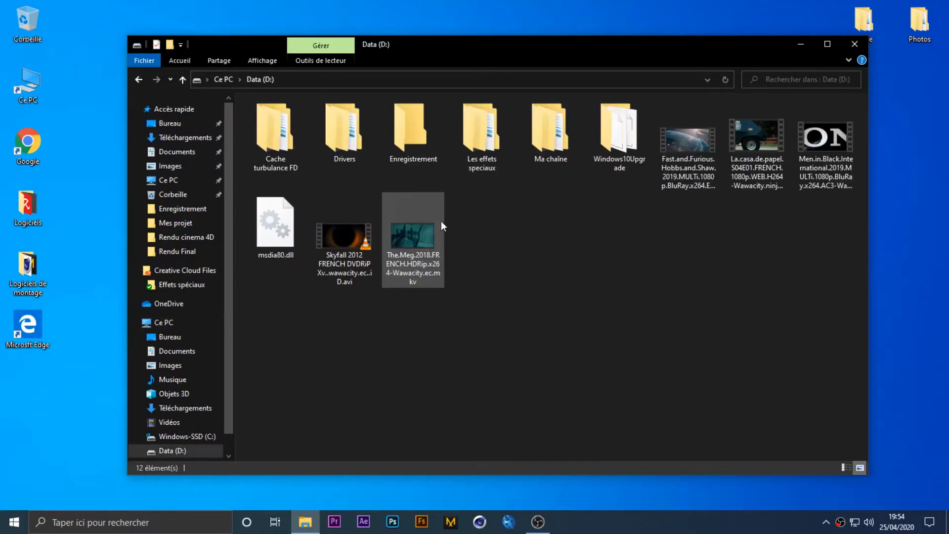
double_click(413, 127)
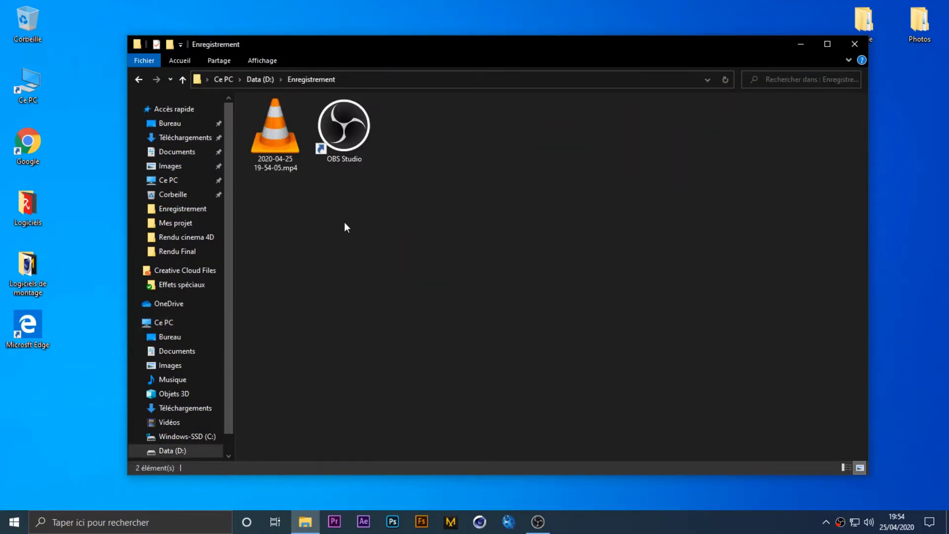
key("alt+Left")
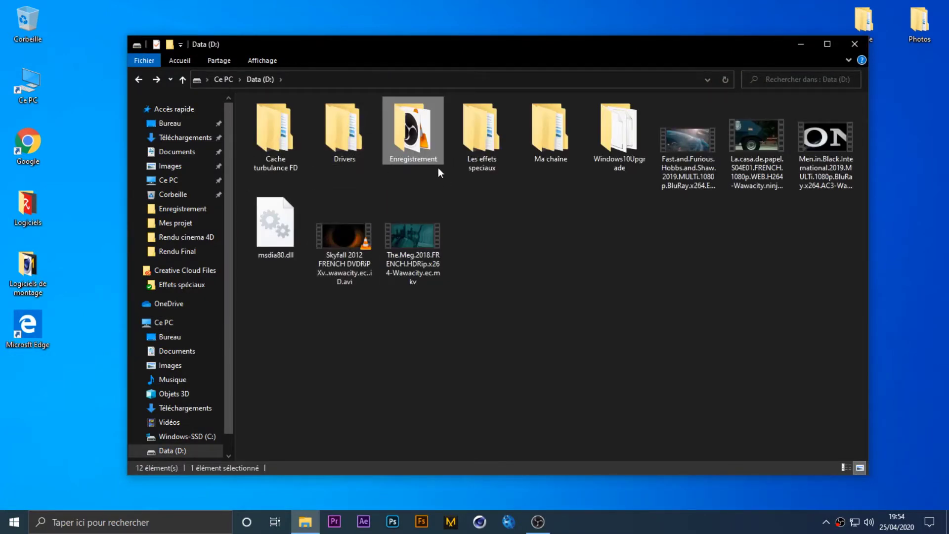
Step: Look through the project files in Les effets speciaux > Mes projet and return to the parent folder
double_click(481, 129)
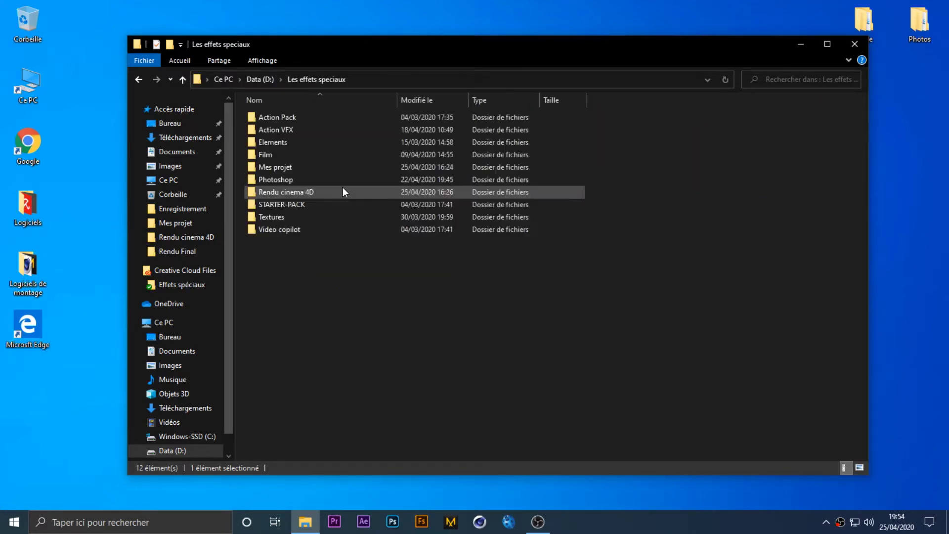
left_click(305, 168)
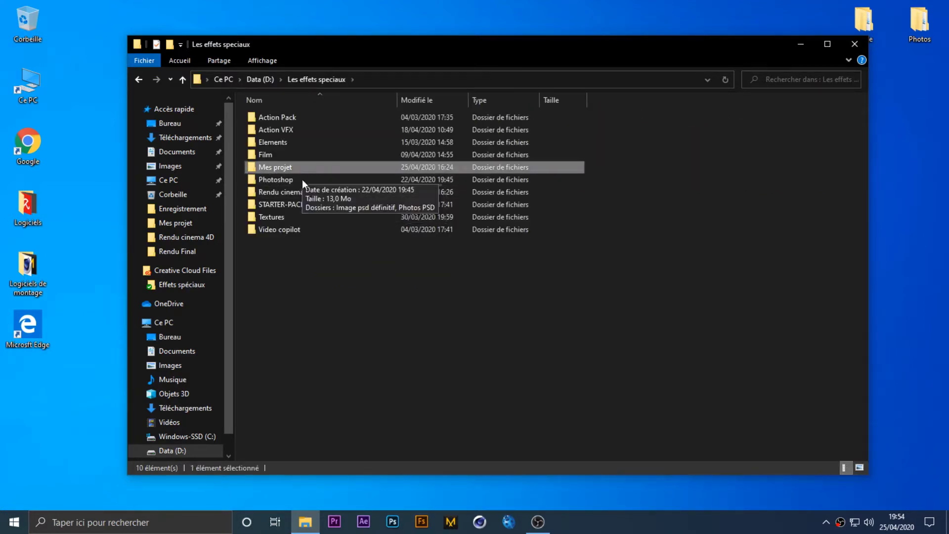
double_click(291, 168)
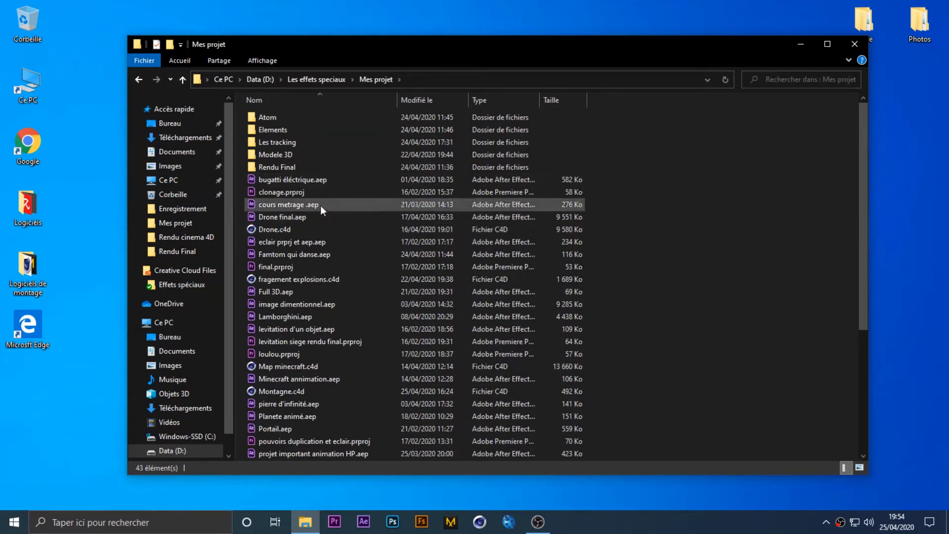
key("alt+Left")
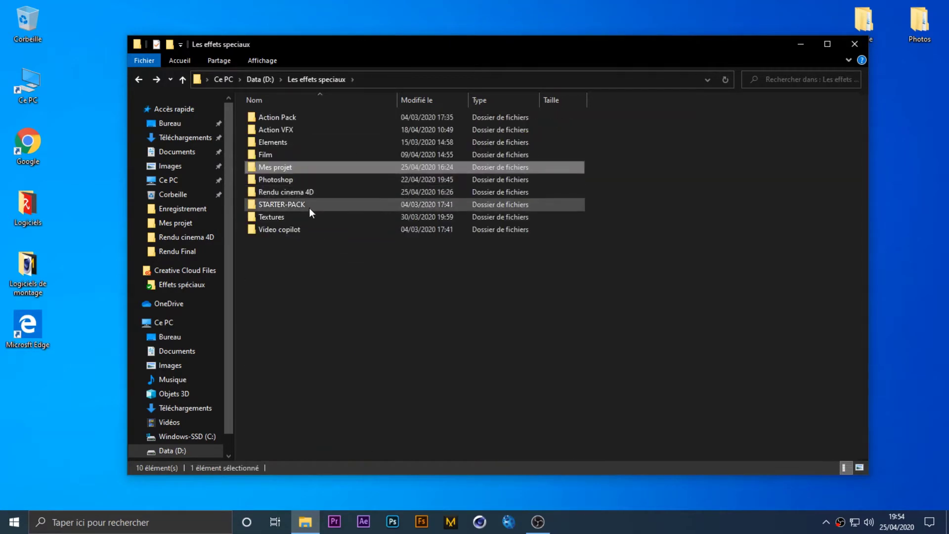
Step: Play Fantome.avi from the Rendu cinema 4D folder, and close the video player and the folder window
double_click(288, 193)
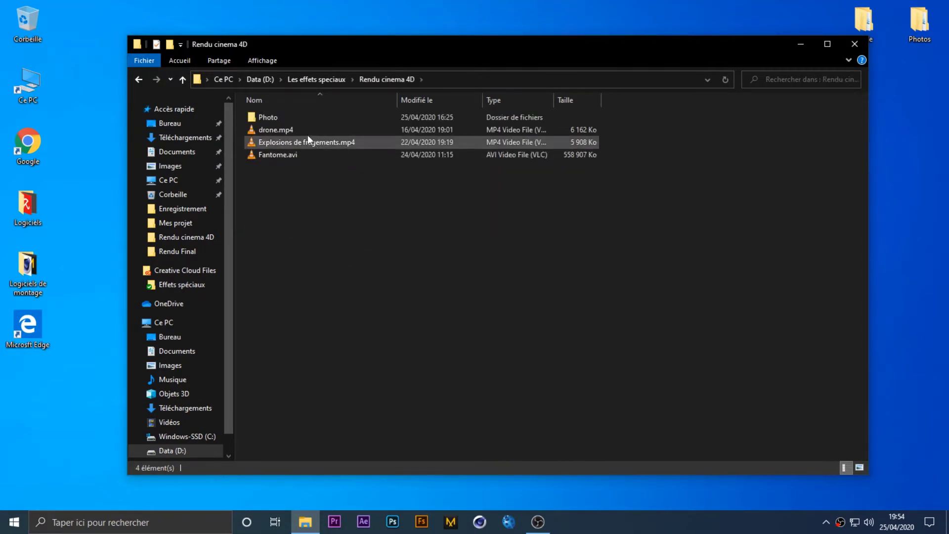
left_click(297, 157)
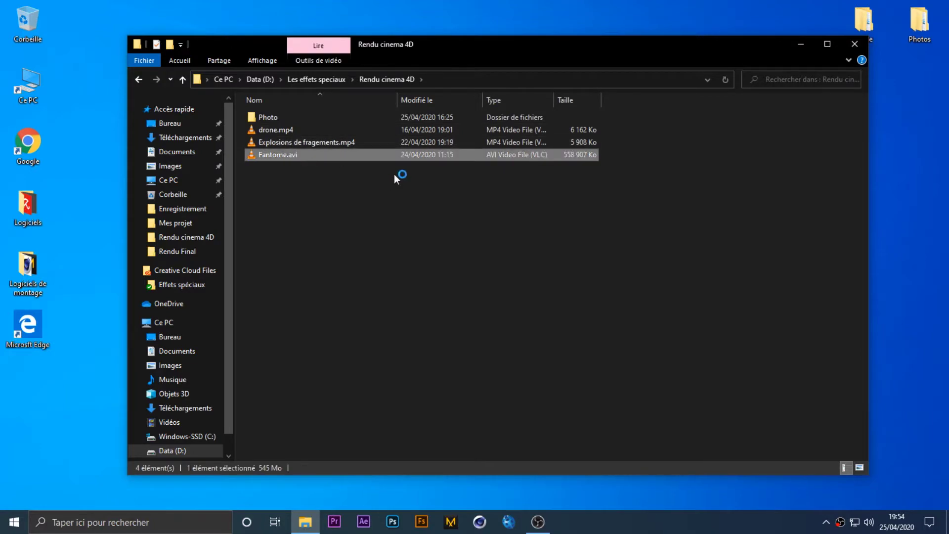
key("Return")
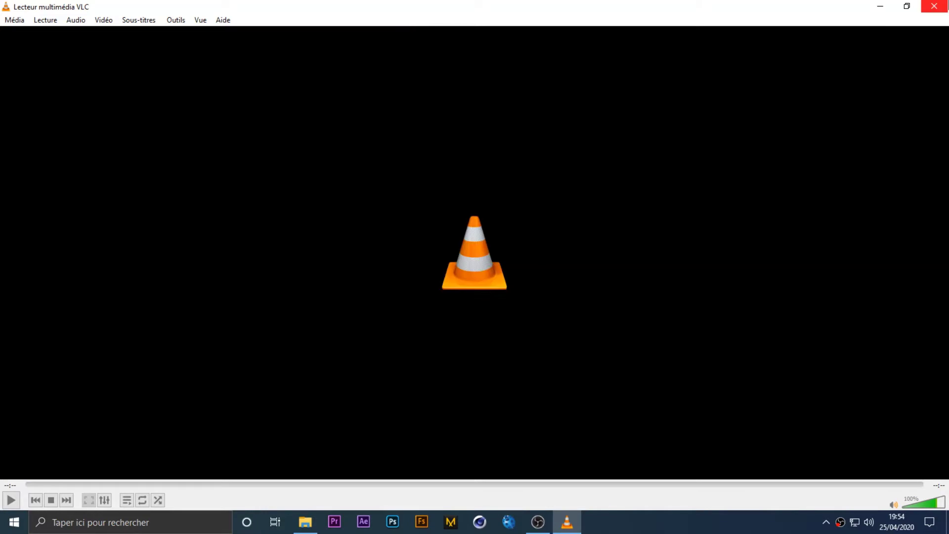
left_click(934, 6)
left_click_drag(644, 223, 458, 318)
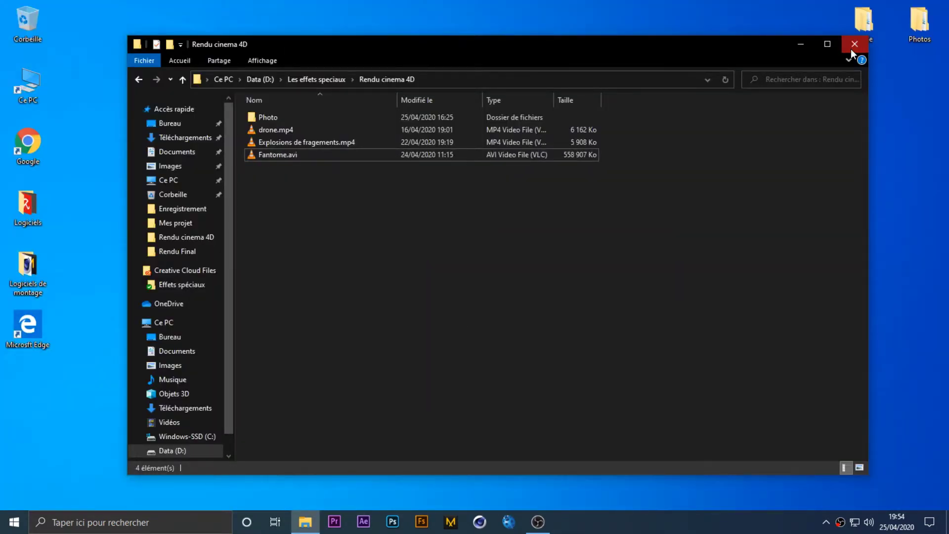
left_click(850, 49)
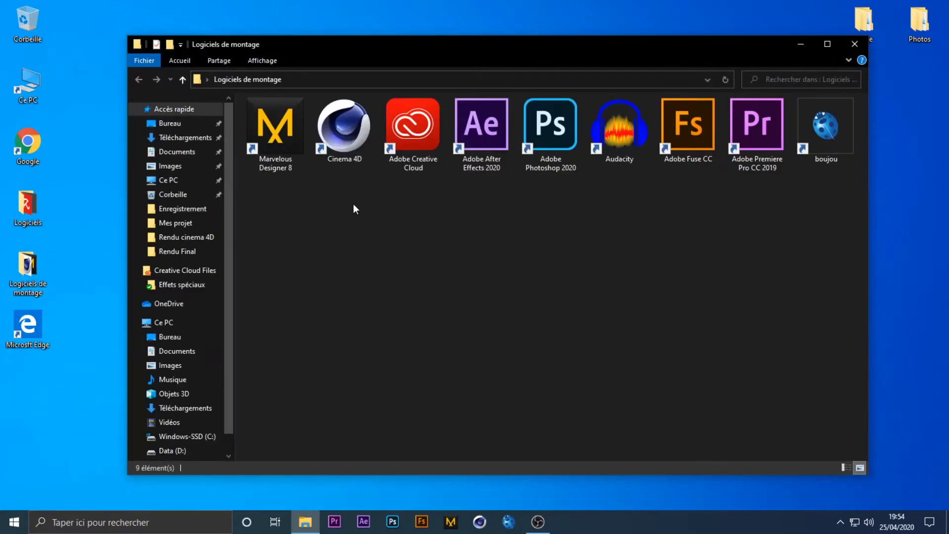
Step: Look over the editing software shortcuts in the Logiciels de montage folder and close its window
mouse_move(303, 252)
left_mouse_down()
mouse_move(276, 150)
mouse_move(232, 97)
mouse_move(173, 259)
mouse_move(103, 259)
mouse_move(174, 145)
mouse_move(254, 88)
mouse_move(254, 116)
mouse_move(264, 103)
mouse_move(255, 89)
mouse_move(247, 97)
left_mouse_up()
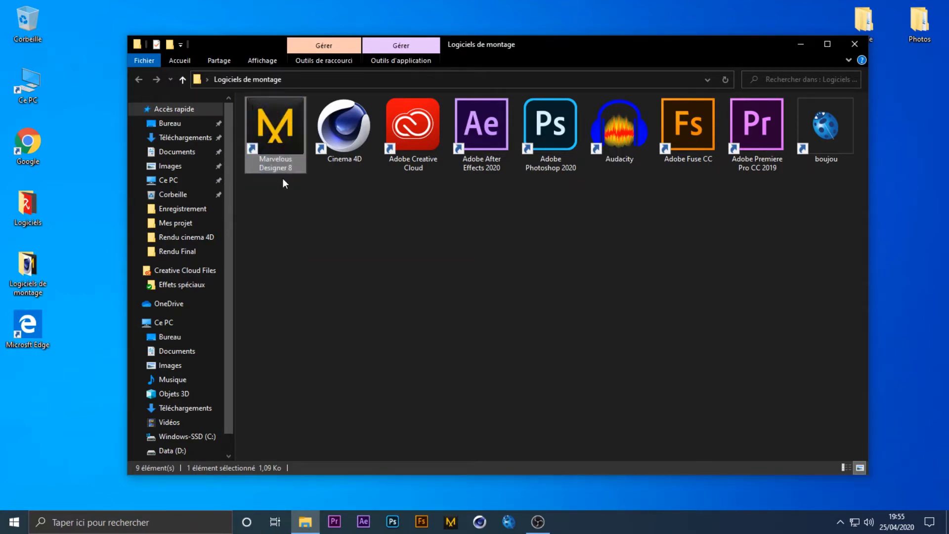
left_click_drag(287, 230, 910, 94)
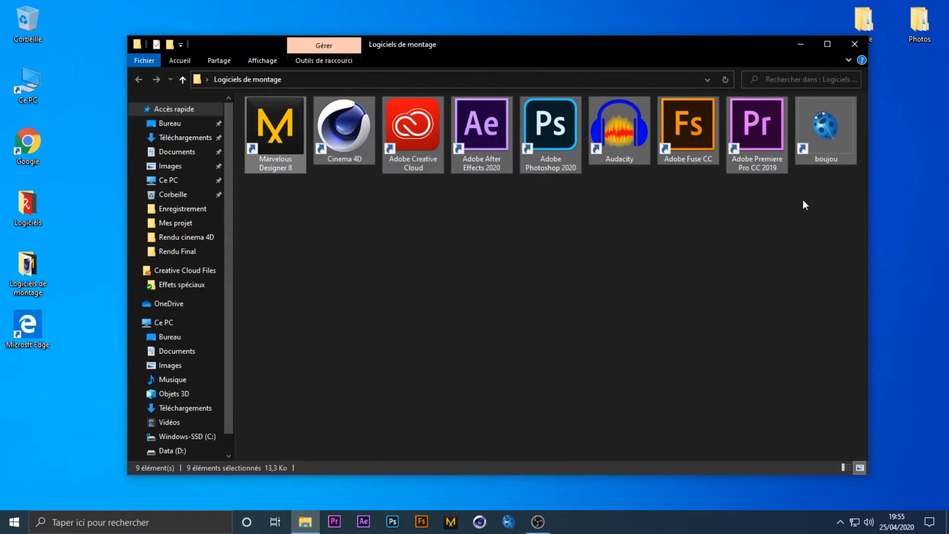
left_click_drag(825, 202, 287, 329)
left_click_drag(276, 274, 354, 198)
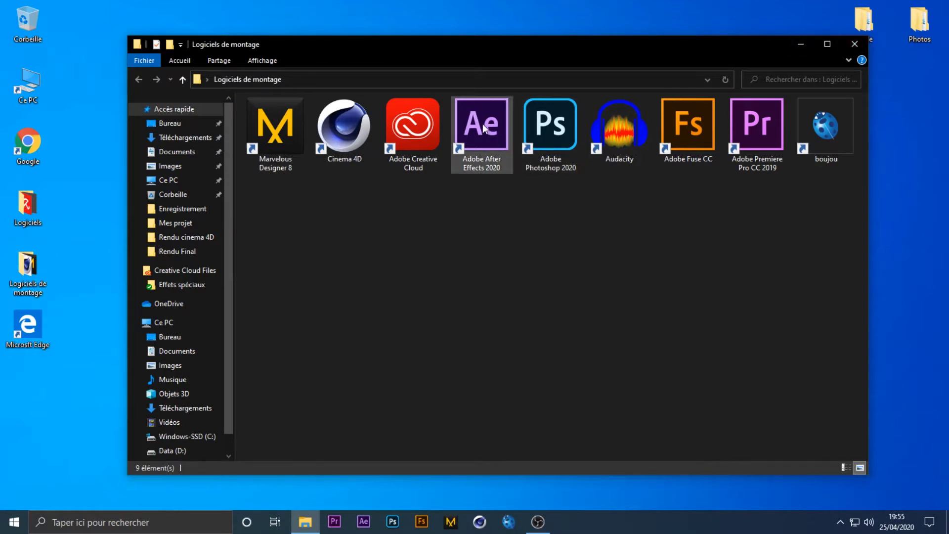
left_click(351, 129)
left_click(398, 232)
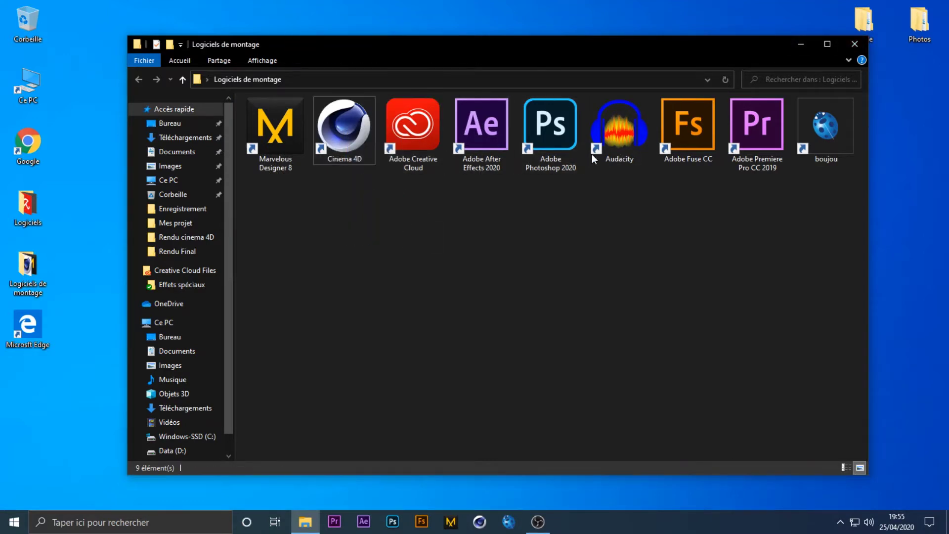
left_click(854, 43)
Step: Check the contents of the Data (D:) drive from Ce PC and close the window
double_click(45, 87)
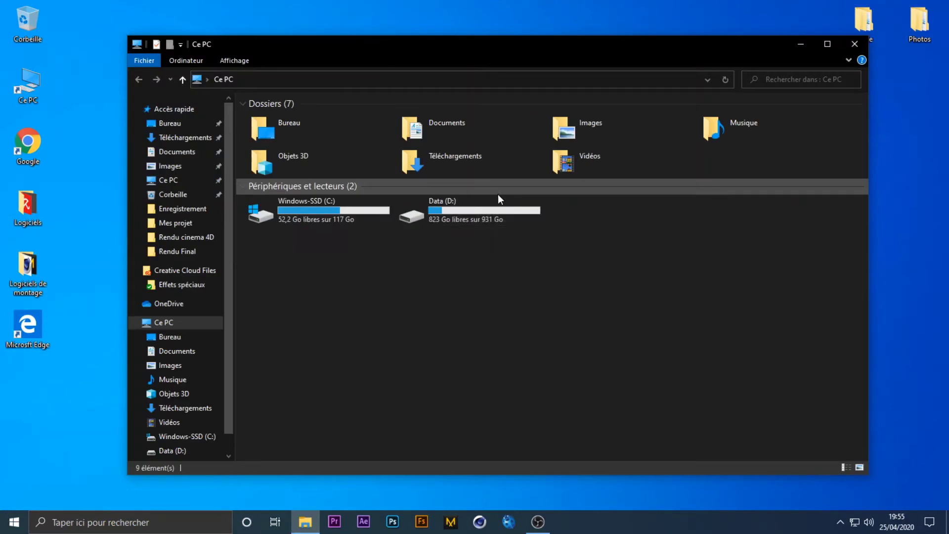
left_click(511, 201)
double_click(510, 197)
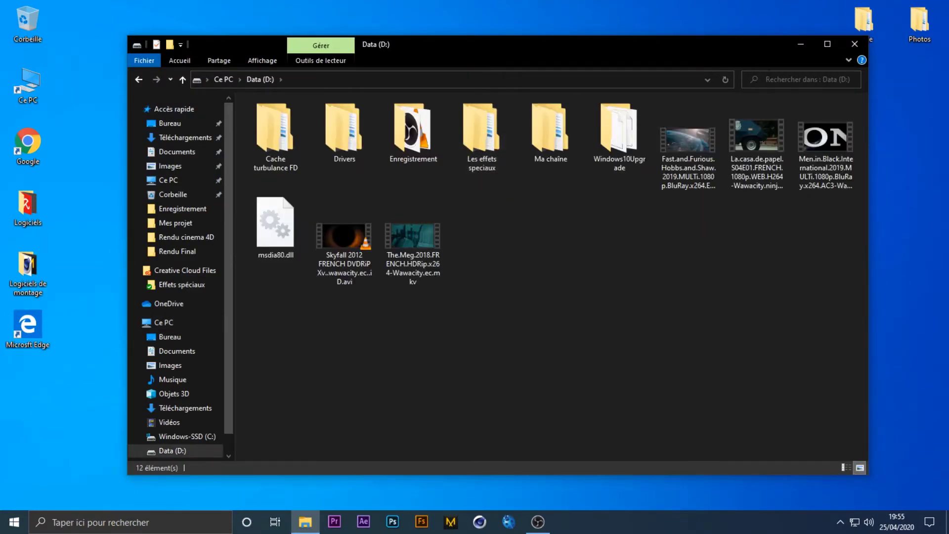
left_click(853, 44)
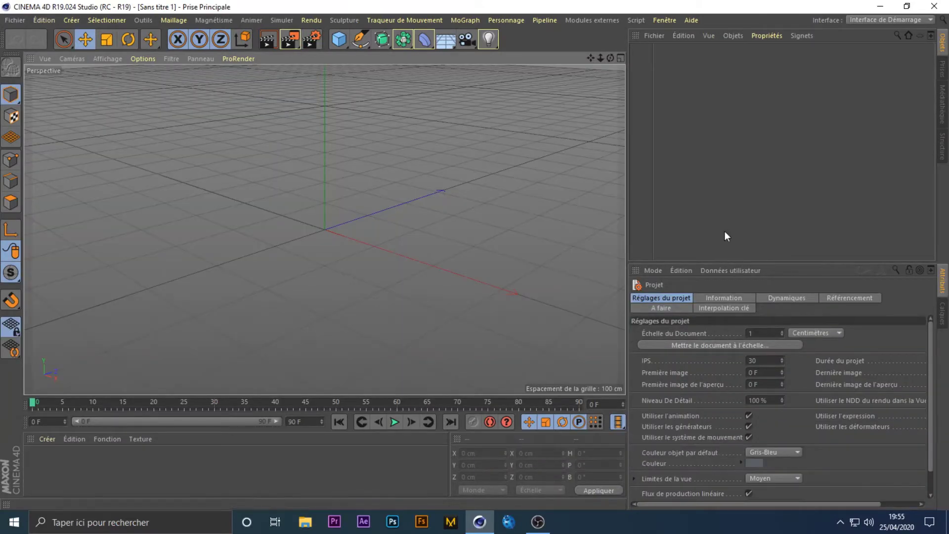
Step: Merge Tracking Fantom.c4d from the Mes projet folder into the empty Cinema 4D scene
left_click(15, 20)
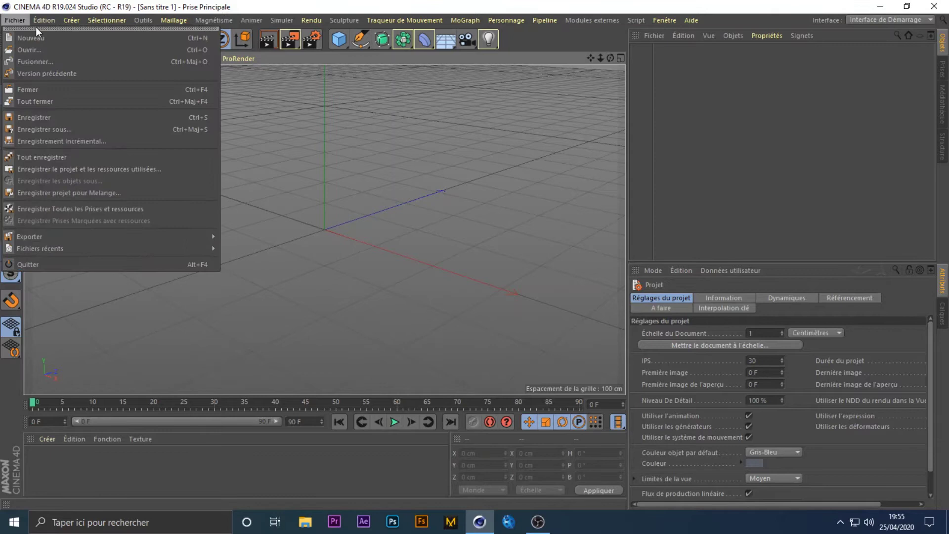
left_click(40, 59)
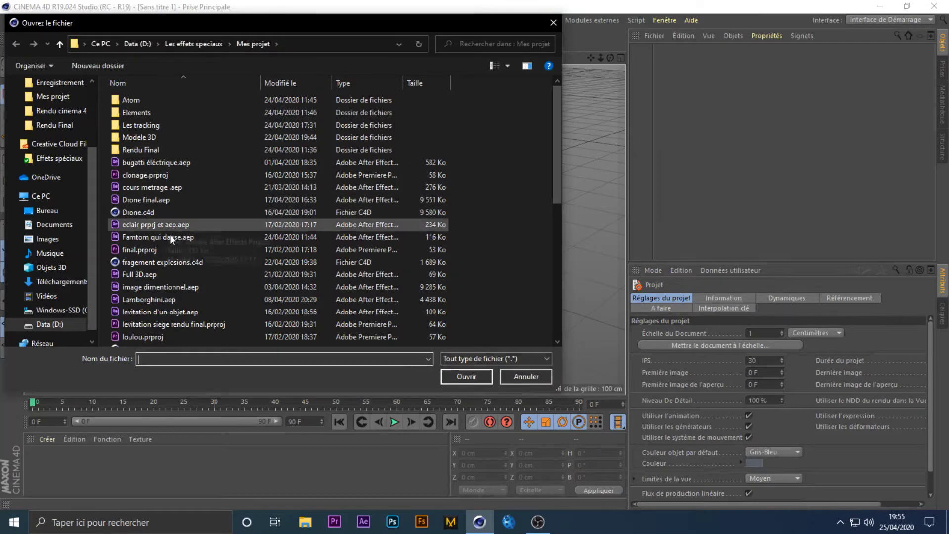
scroll(185, 254, "down", 5)
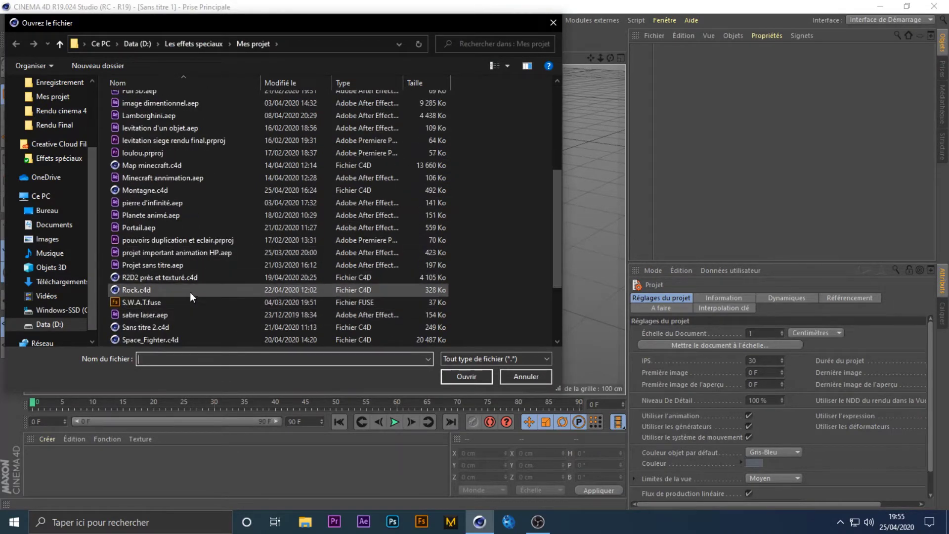
scroll(186, 302, "down", 2)
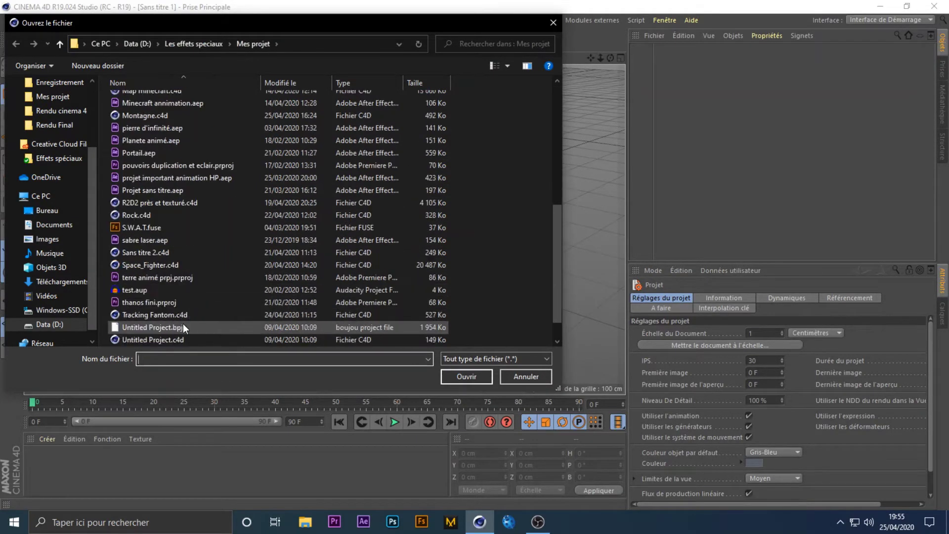
scroll(187, 300, "down", 1)
left_click(191, 291)
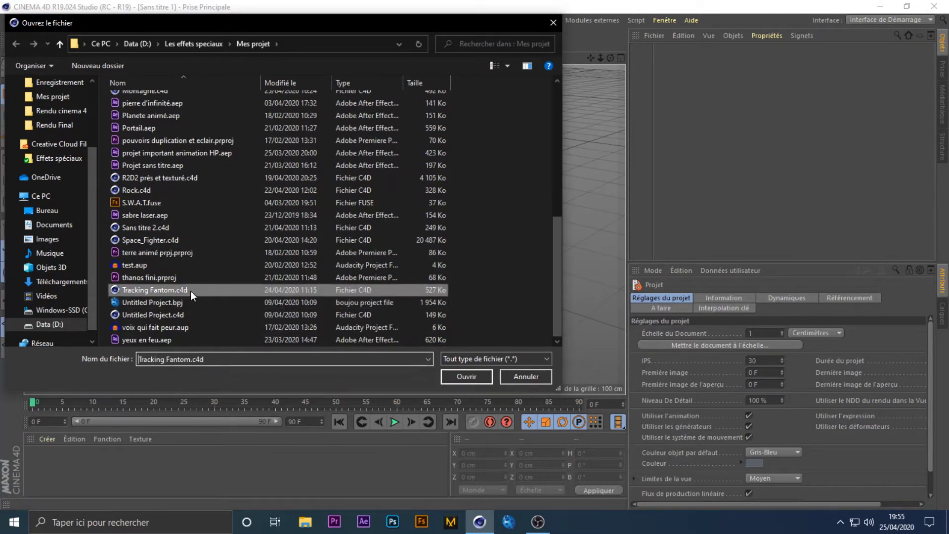
double_click(191, 290)
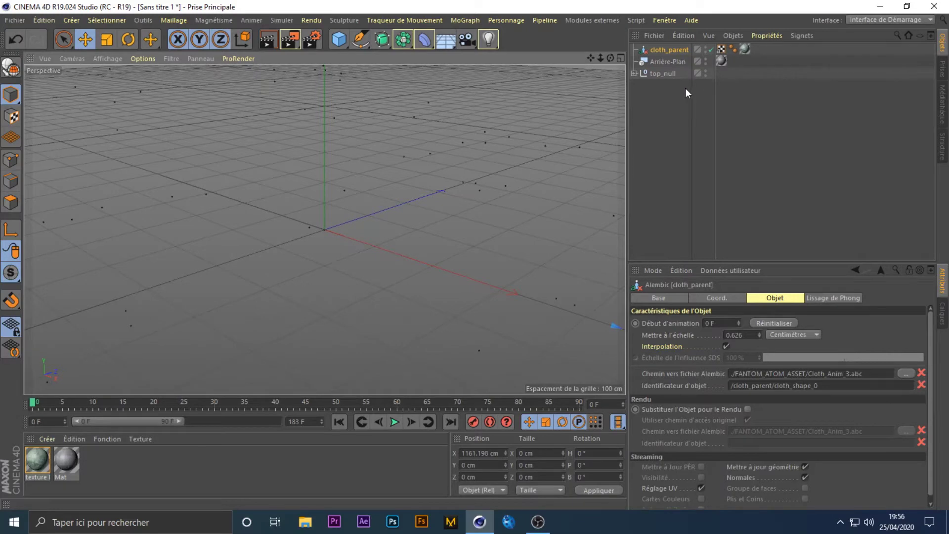
Step: Try to render the perspective view of the merged scene, and check which resource file is reported
left_click_drag(659, 122, 670, 50)
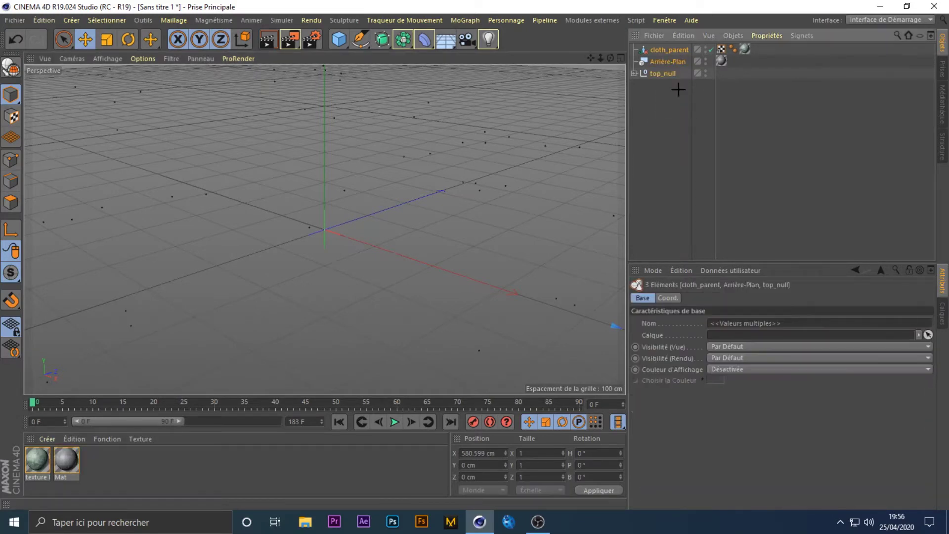
left_click(658, 129)
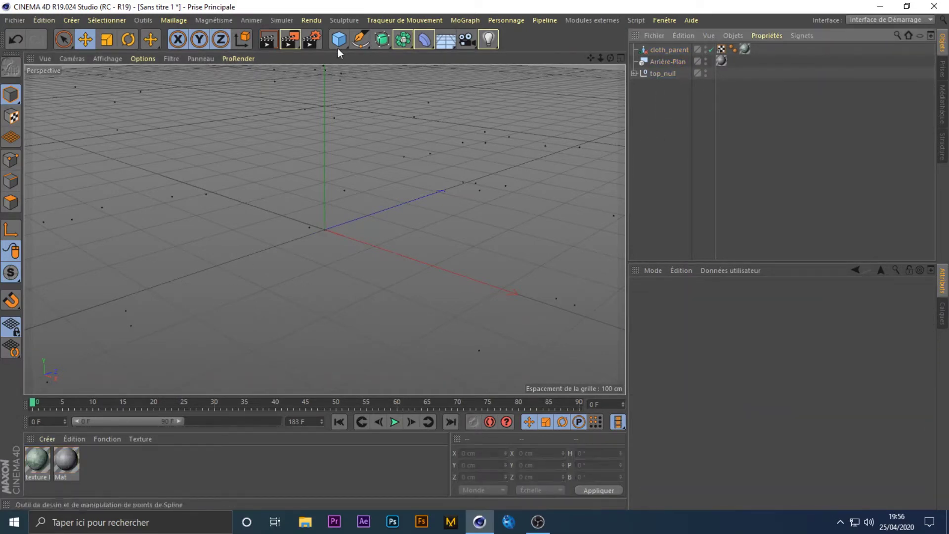
left_click(269, 40)
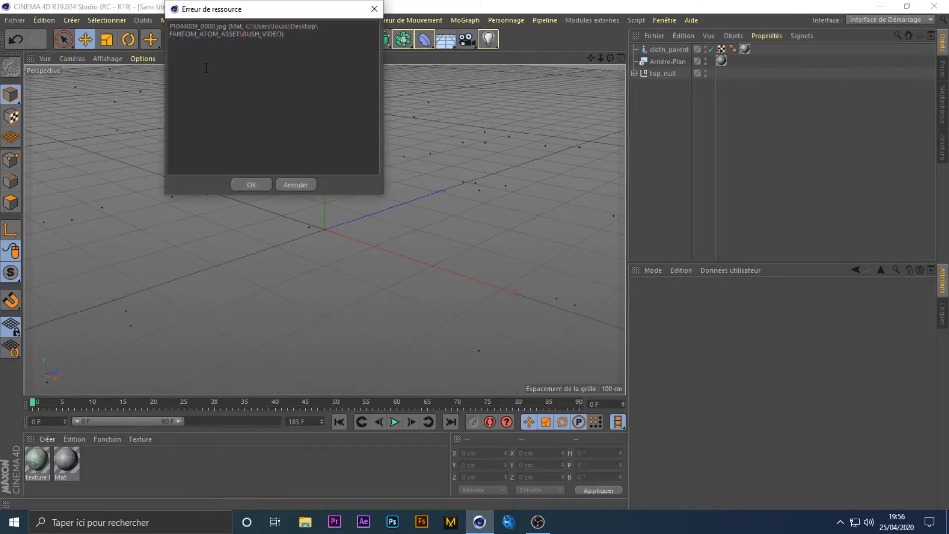
left_click_drag(189, 33, 259, 32)
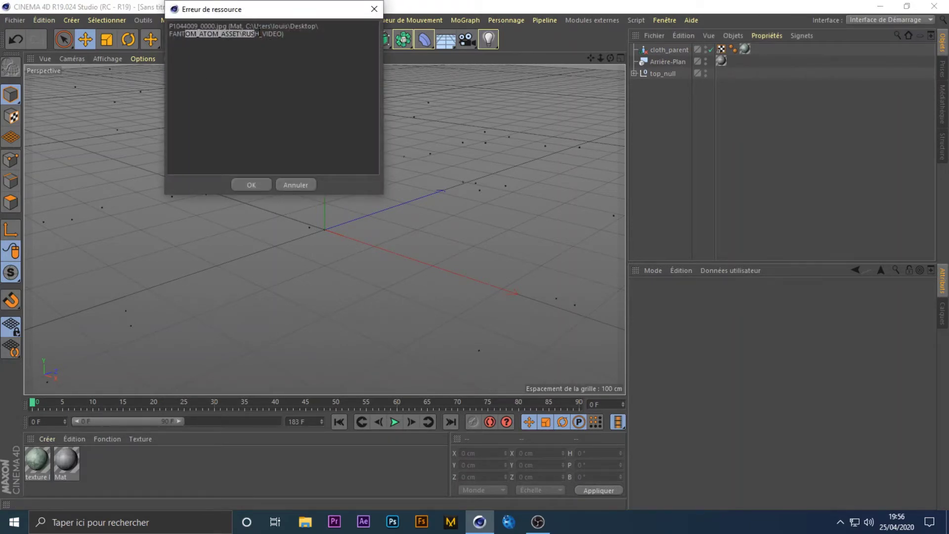
left_click(259, 32)
triple_click(252, 34)
left_click(251, 34)
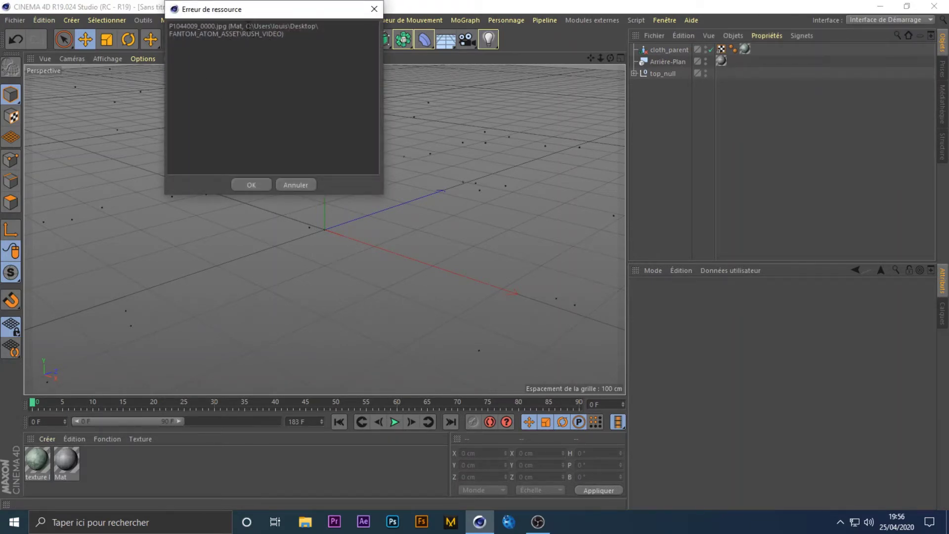
left_click(374, 9)
Step: From the file explorer, open the Atom folder on Data (D:) inside Les effets speciaux > Mes projet
left_click(880, 6)
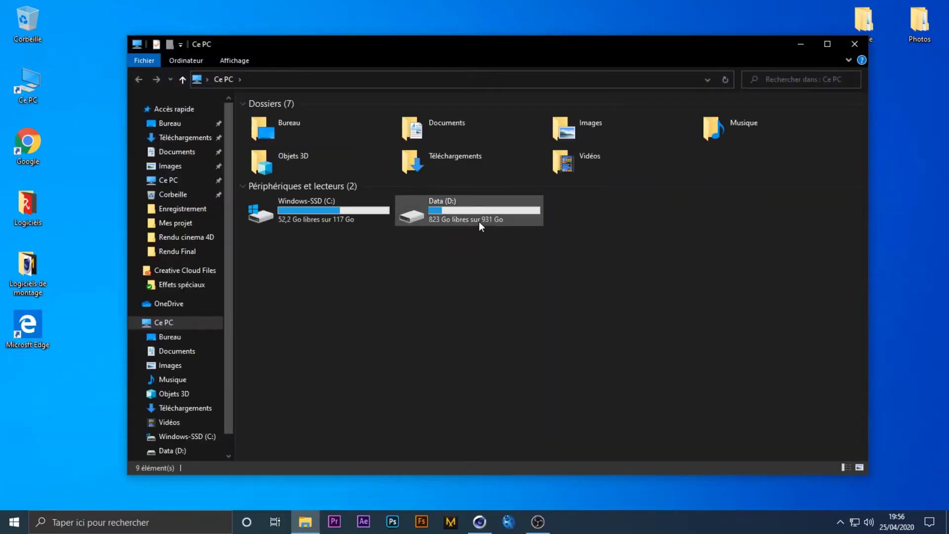
double_click(479, 222)
left_click_drag(467, 318, 568, 346)
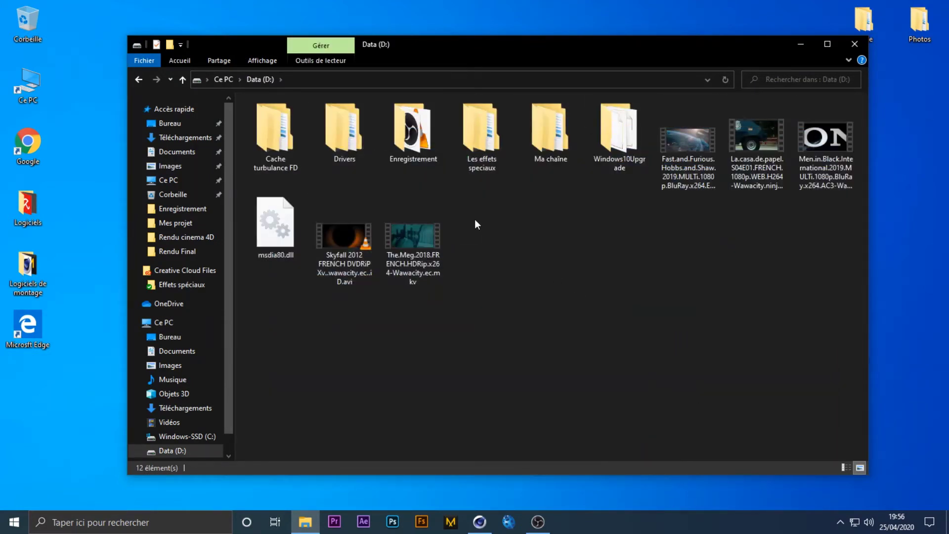
double_click(479, 144)
double_click(318, 166)
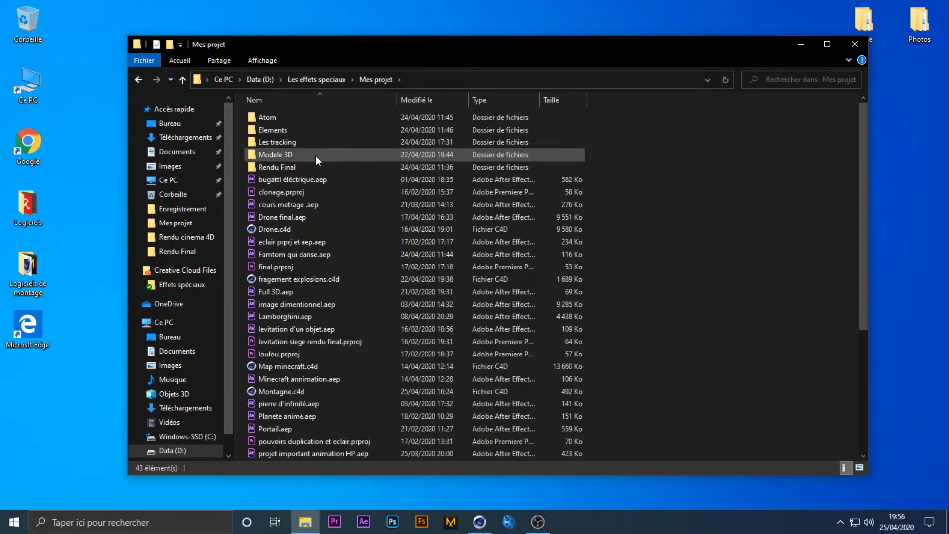
left_click(293, 122)
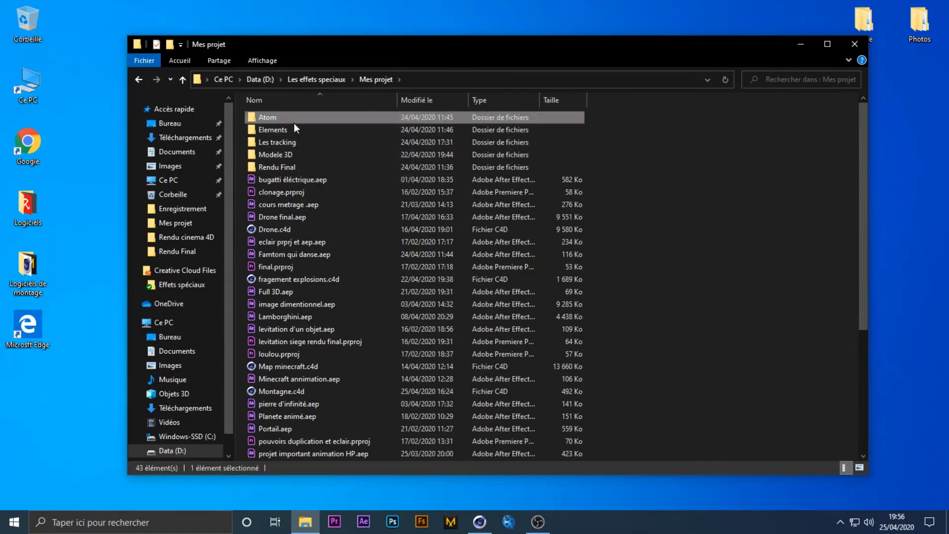
double_click(294, 124)
left_click_drag(351, 331, 327, 391)
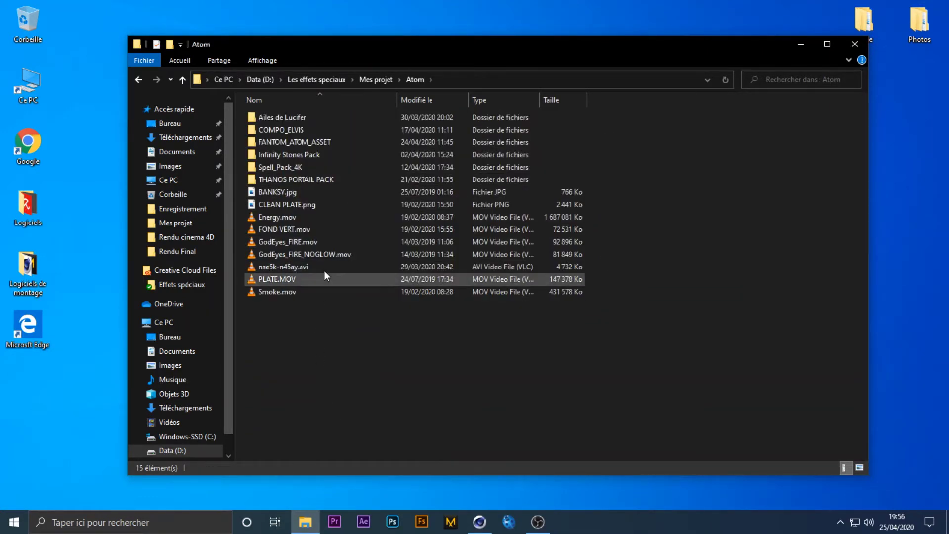
Step: Copy the FANTOM_ATOM_ASSET folder from Atom to the desktop and close the explorer window
left_click_drag(344, 45, 352, 118)
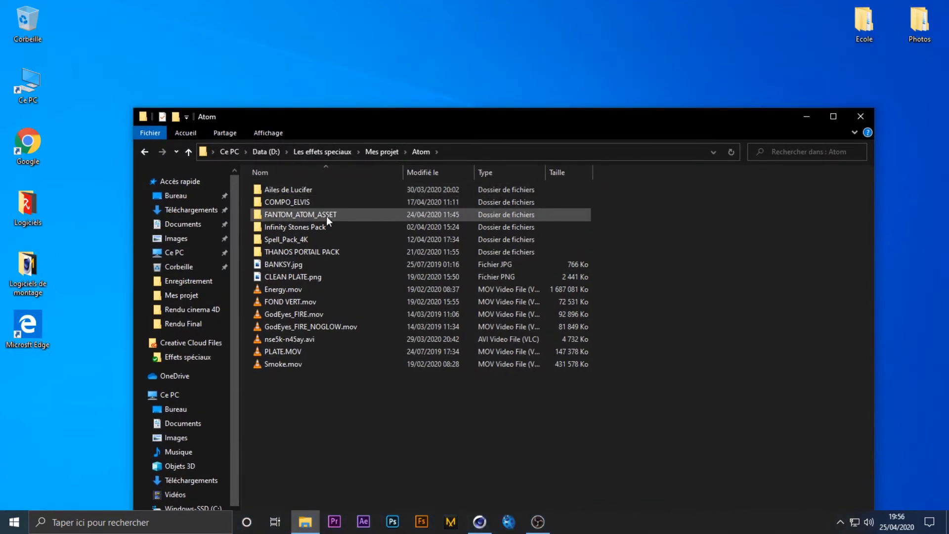
left_click_drag(326, 215, 488, 108)
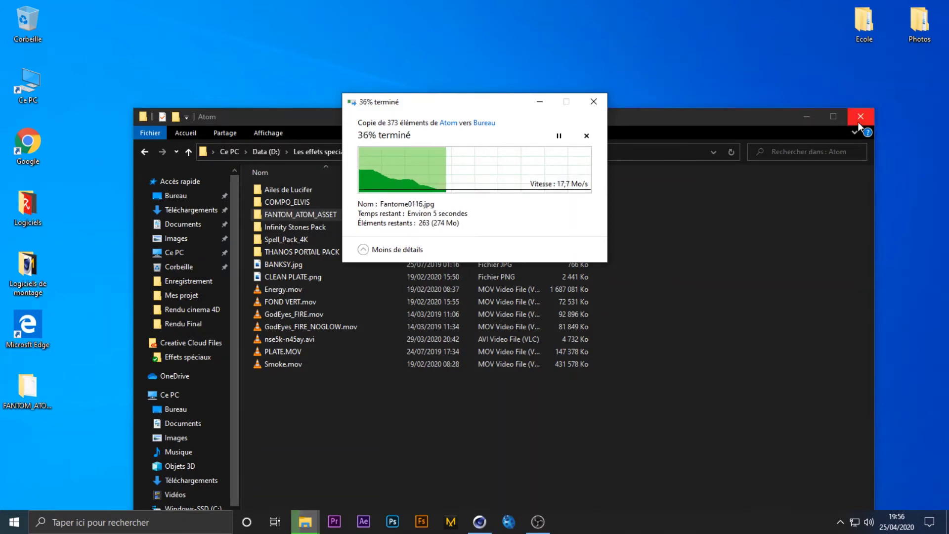
left_click_drag(635, 394, 351, 509)
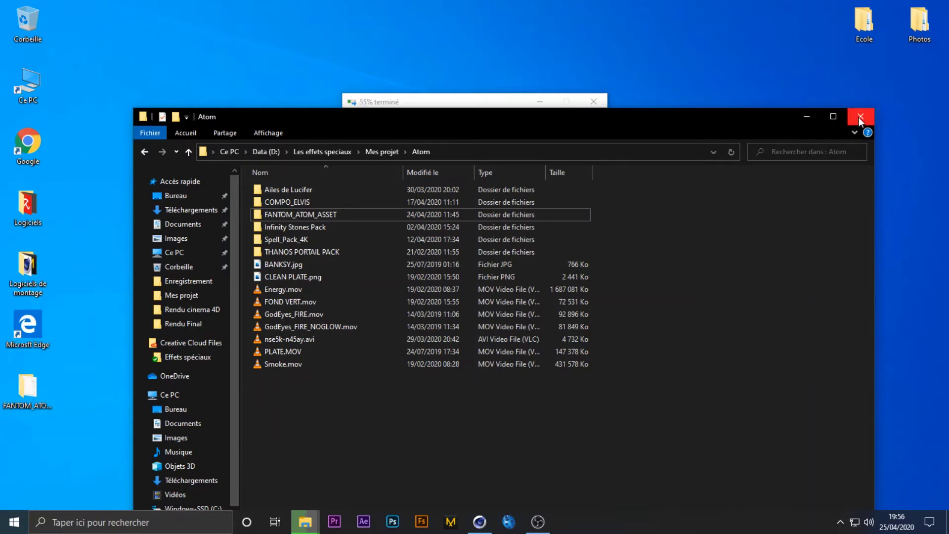
left_click(859, 117)
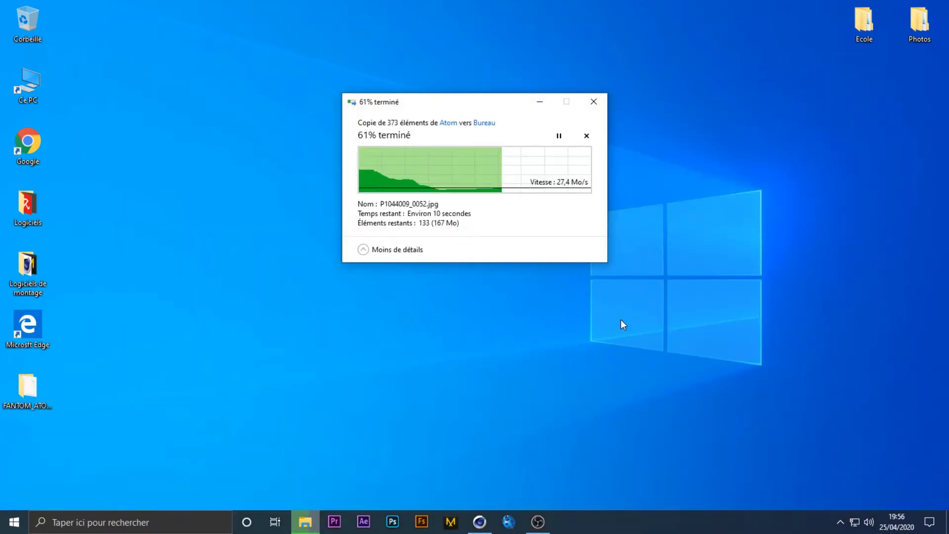
left_click_drag(621, 319, 300, 61)
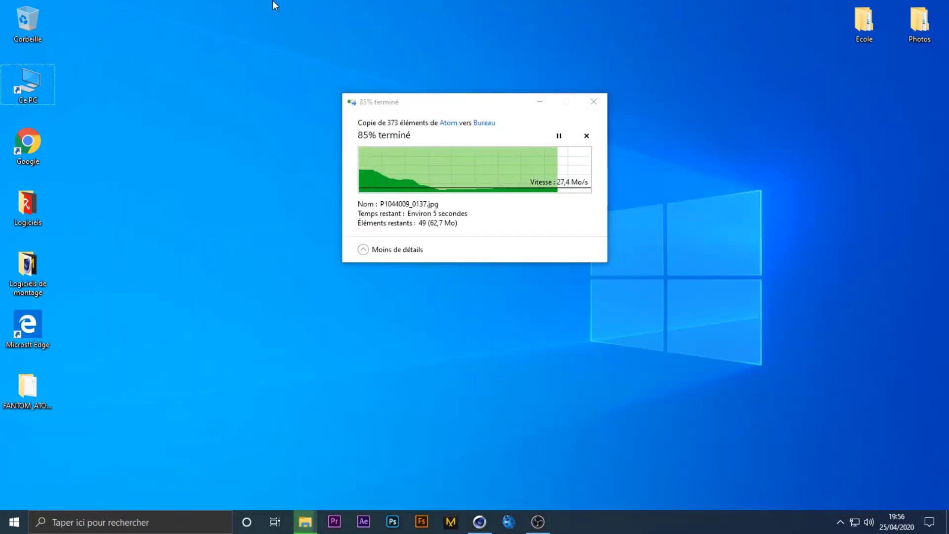
left_click_drag(789, 433, 347, 1)
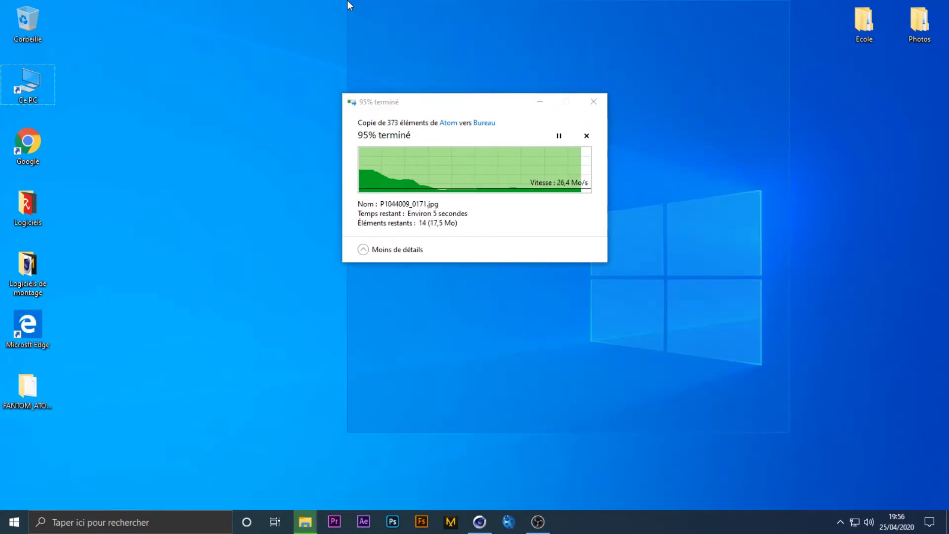
Step: Switch back to Cinema 4D and open Tracking Fantom.c4d from the Mes projet folder
left_click(479, 522)
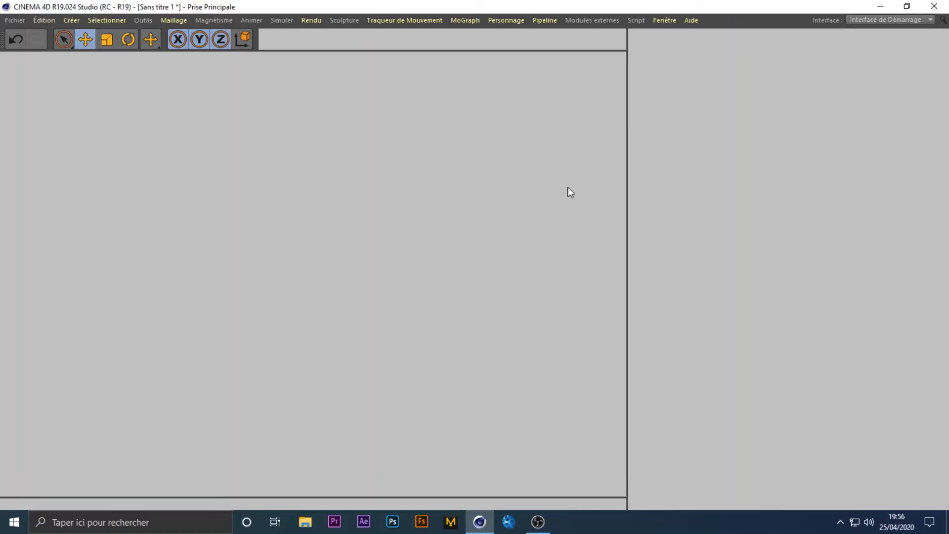
left_click(15, 20)
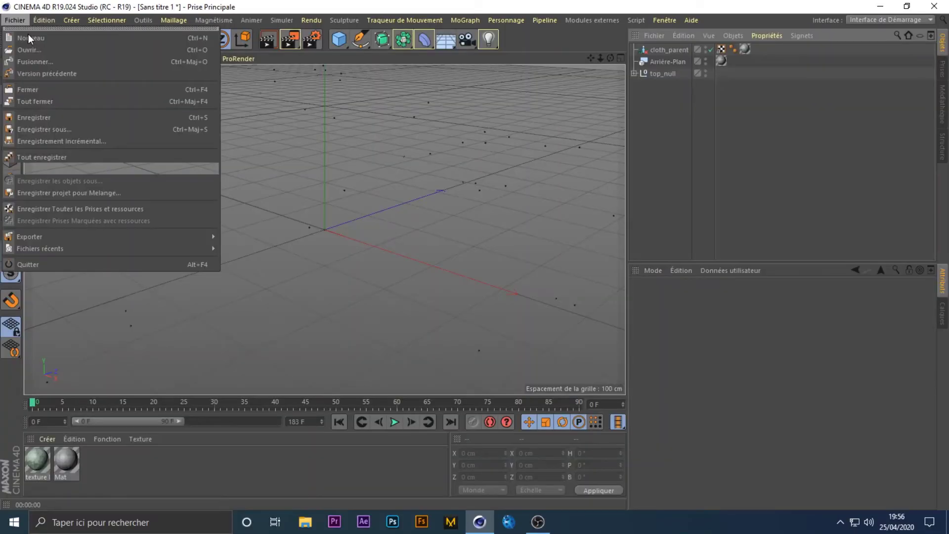
left_click(272, 230)
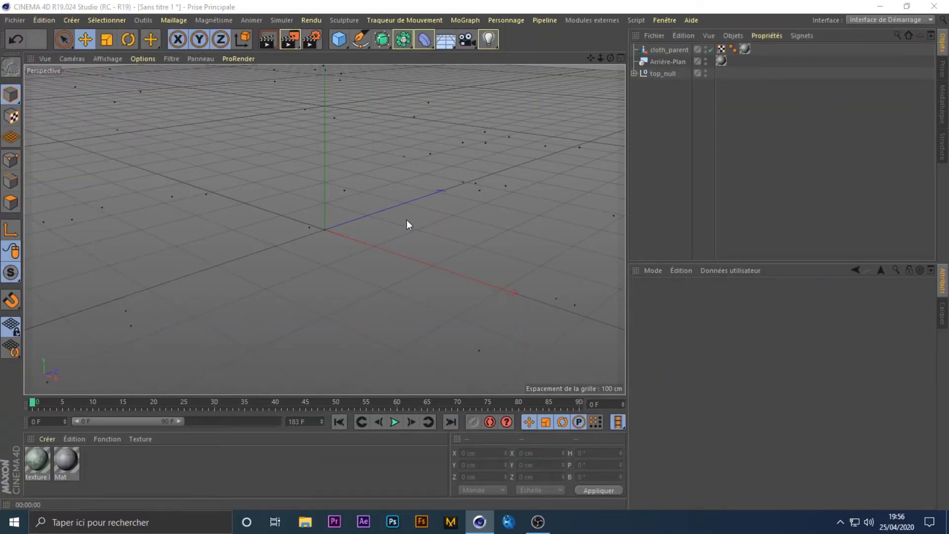
key("ctrl+o")
scroll(221, 305, "down", 10)
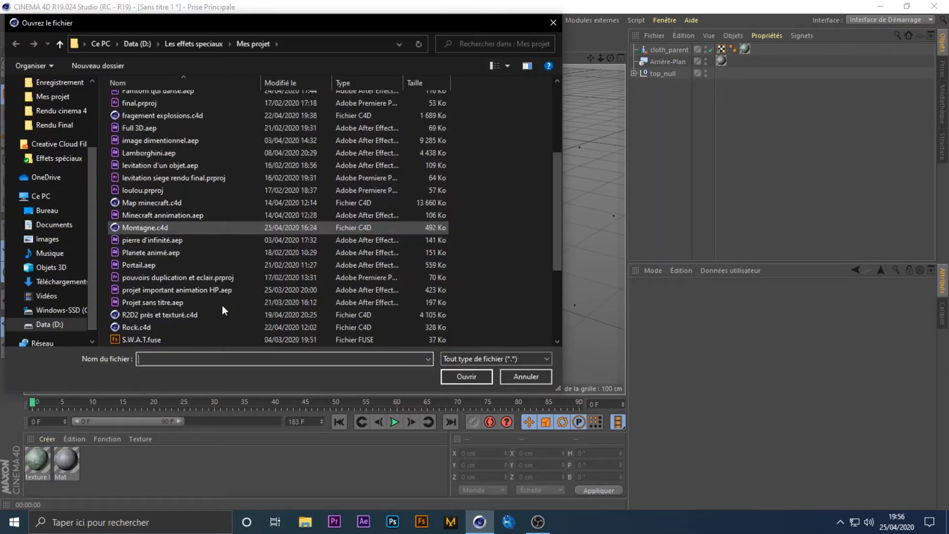
double_click(173, 291)
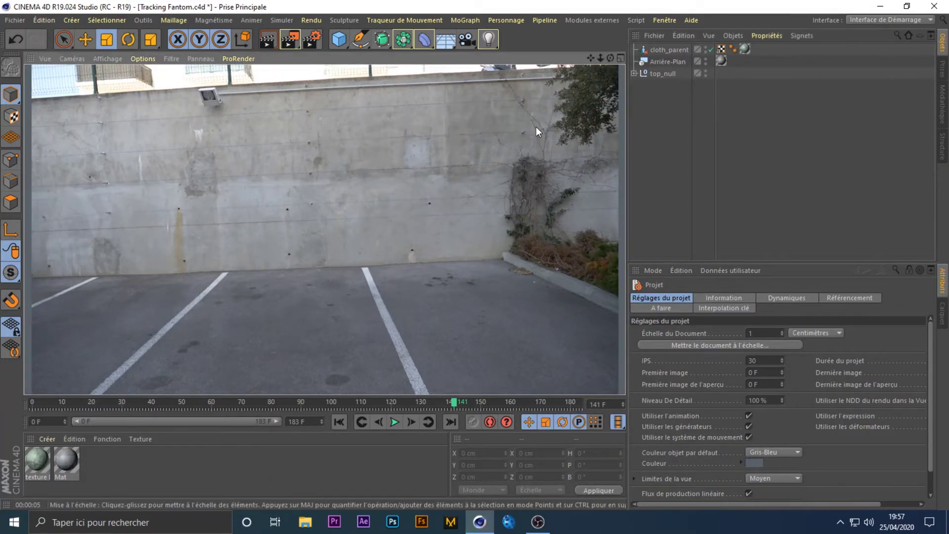
Step: Scrub the tracked footage to frame 83 and delete the cloth_parent object from the scene
left_click_drag(452, 407, 342, 411)
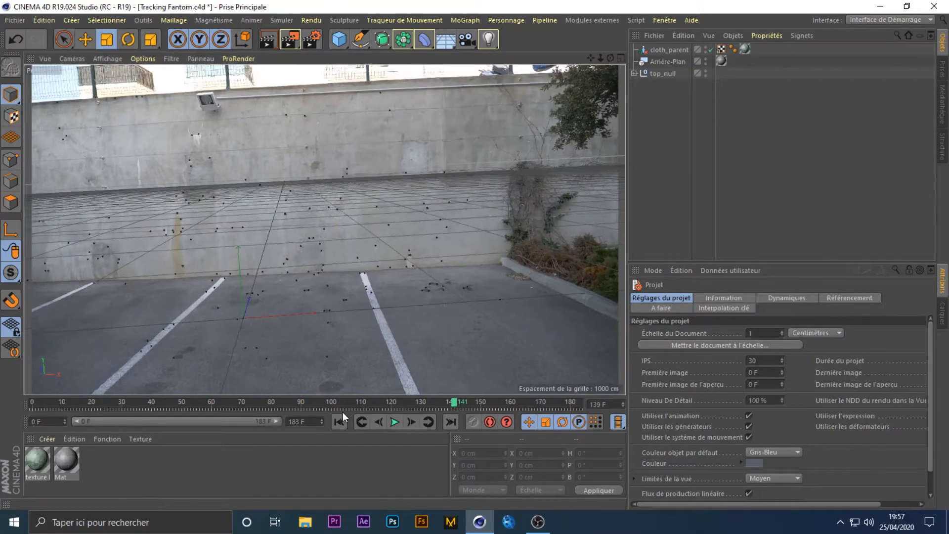
mouse_move(281, 405)
left_mouse_down()
mouse_move(272, 405)
mouse_move(282, 404)
left_mouse_up()
left_click(659, 50)
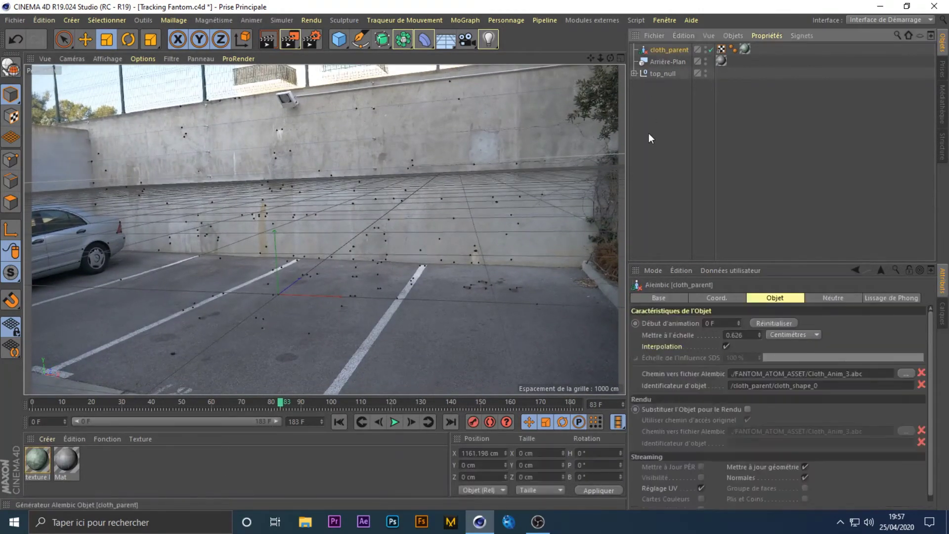
left_click(657, 49, "ctrl")
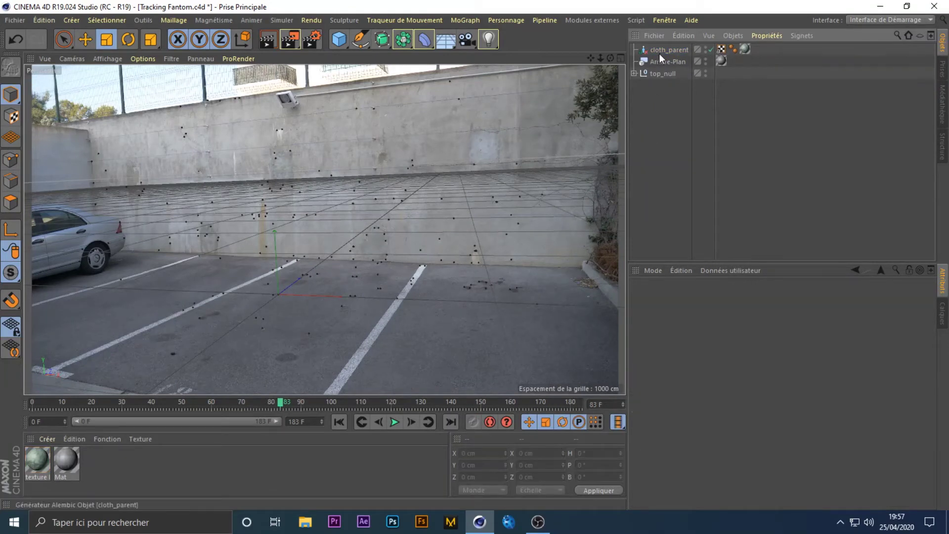
left_click(660, 51)
key("Delete")
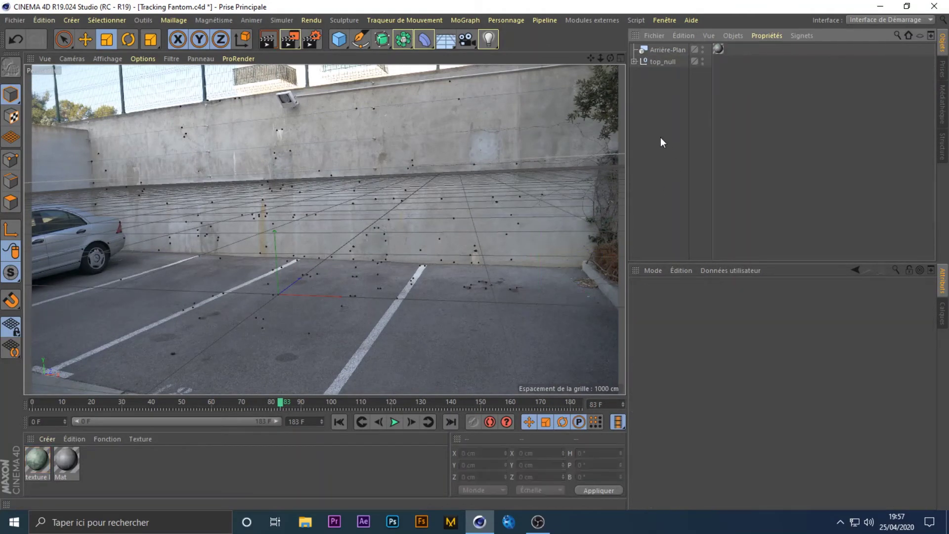
Step: Open Cloth_Anim_3.abc from the desktop's FANTOM_ATOM_ASSET folder as its own document, keeping the default Alembic import settings
left_click(14, 19)
left_click(43, 40)
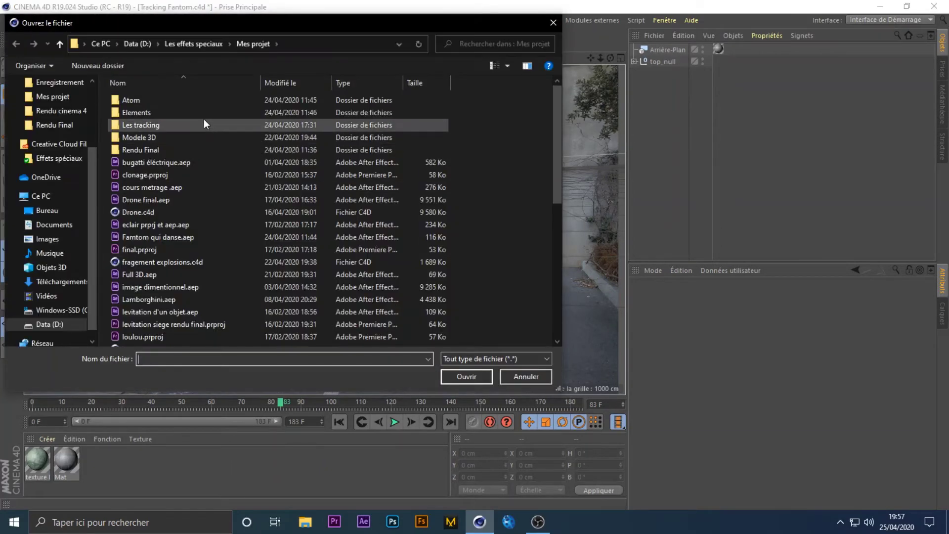
left_click(62, 211)
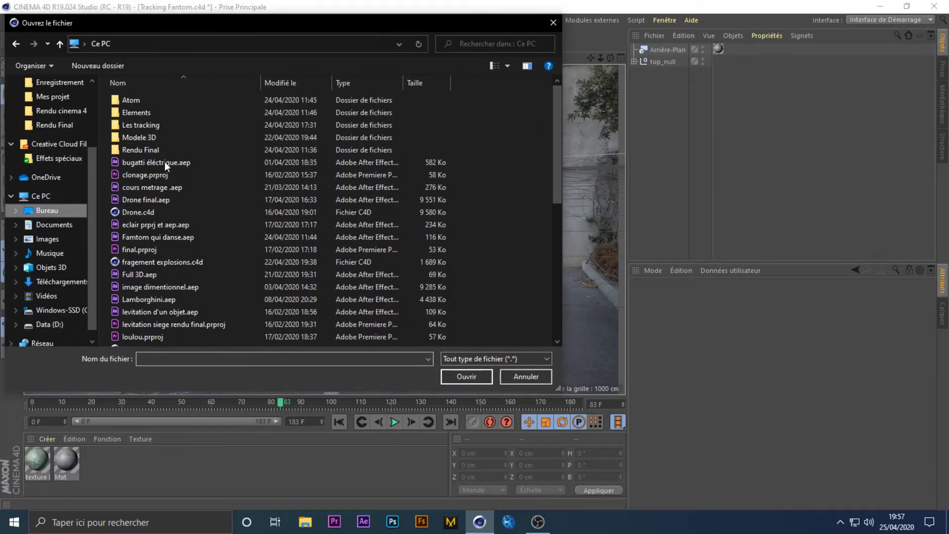
double_click(163, 111)
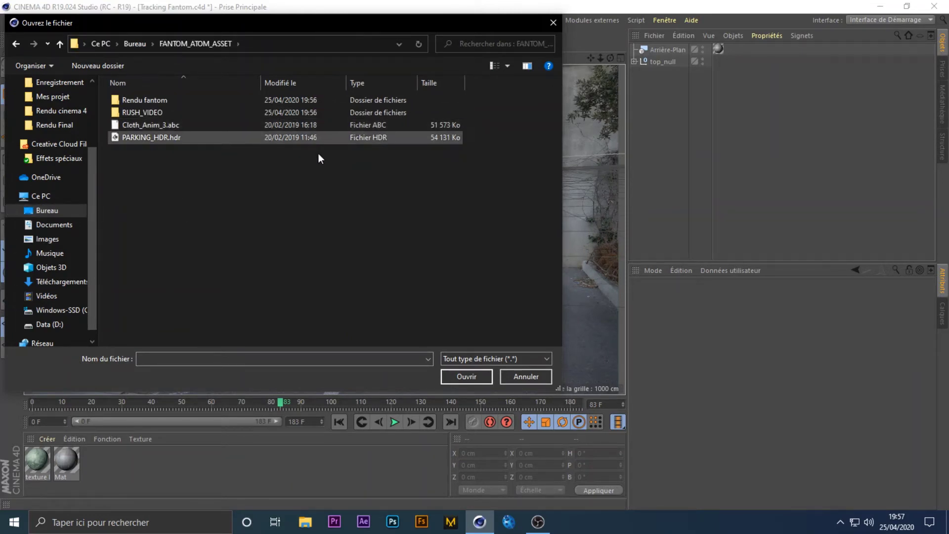
double_click(180, 125)
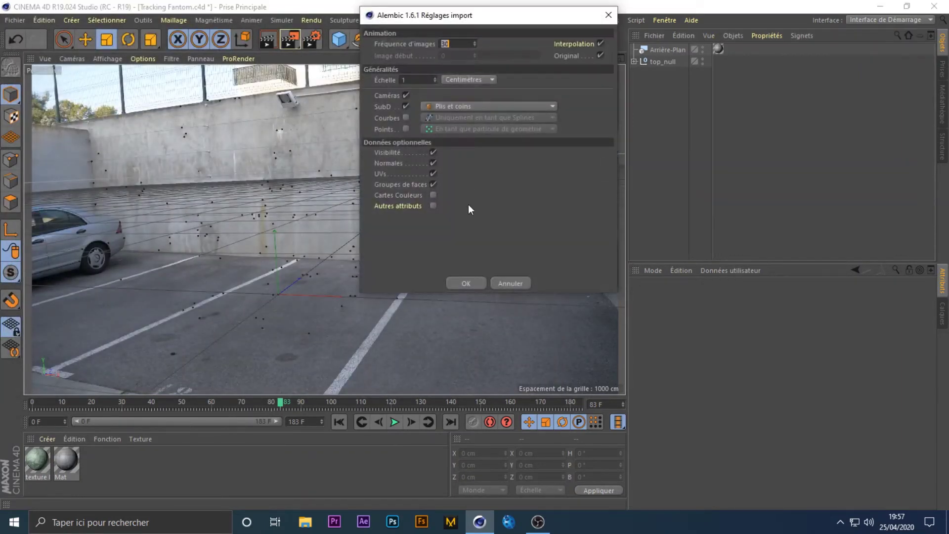
left_click(475, 277)
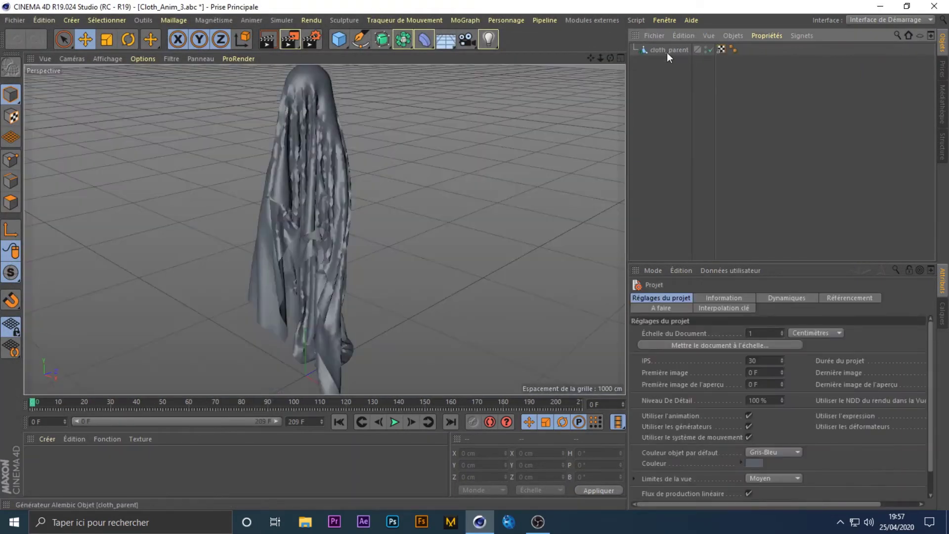
left_click(665, 49)
left_click(669, 75)
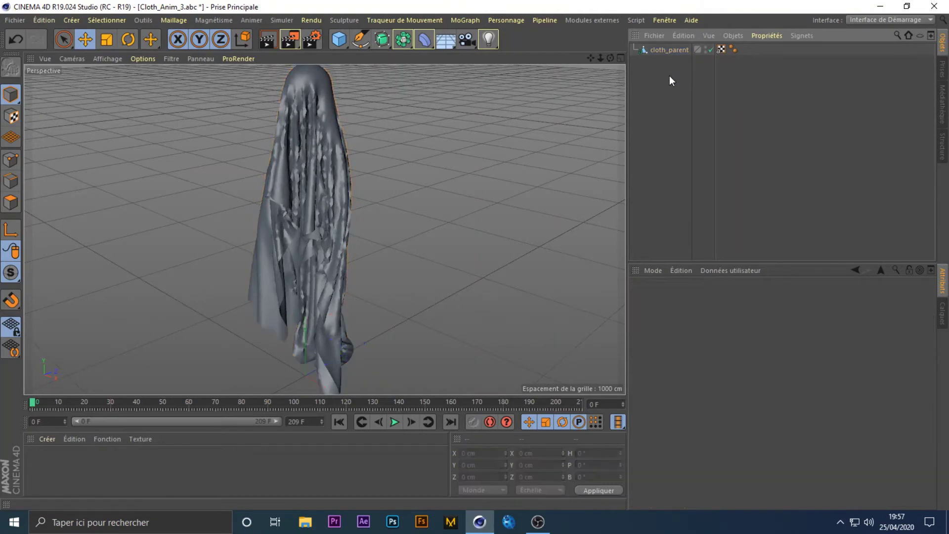
left_click(657, 50)
left_click(657, 86)
key("ctrl+z")
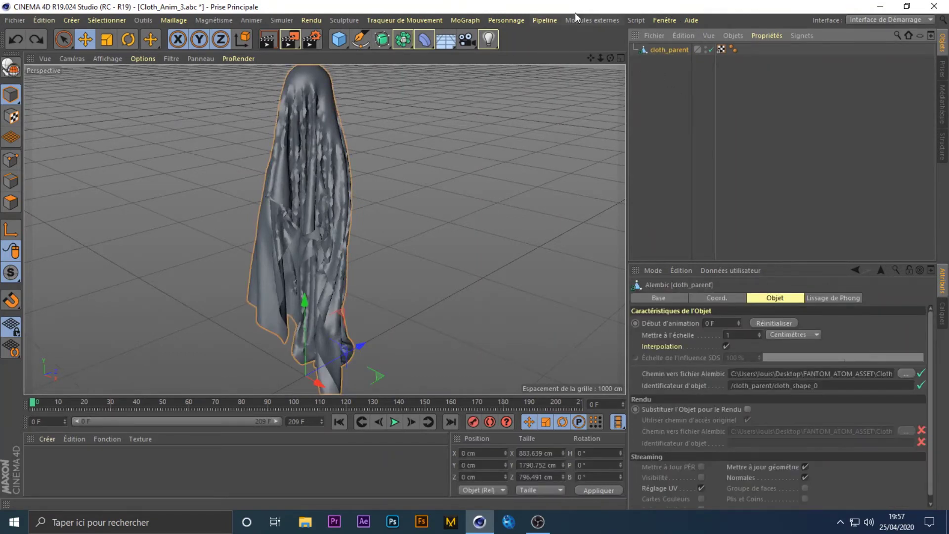
Step: Return to the Tracking Fantom.c4d document and merge Cloth_Anim_3.abc into it with the default Alembic import settings
left_click(663, 20)
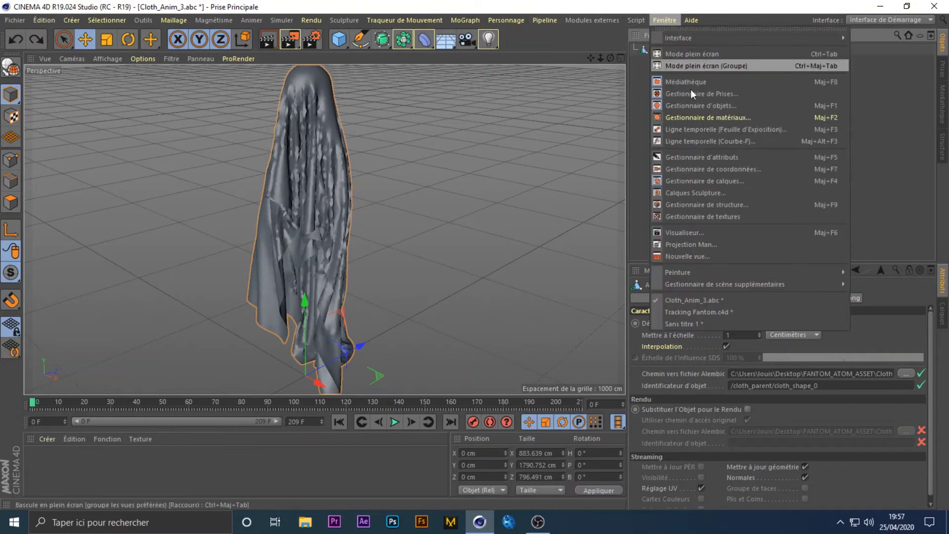
left_click(719, 311)
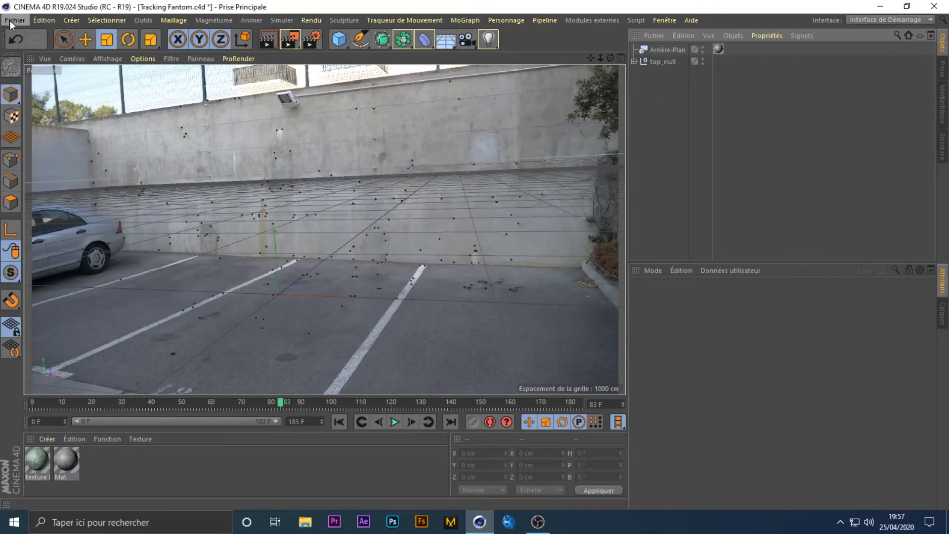
left_click(11, 20)
left_click(46, 62)
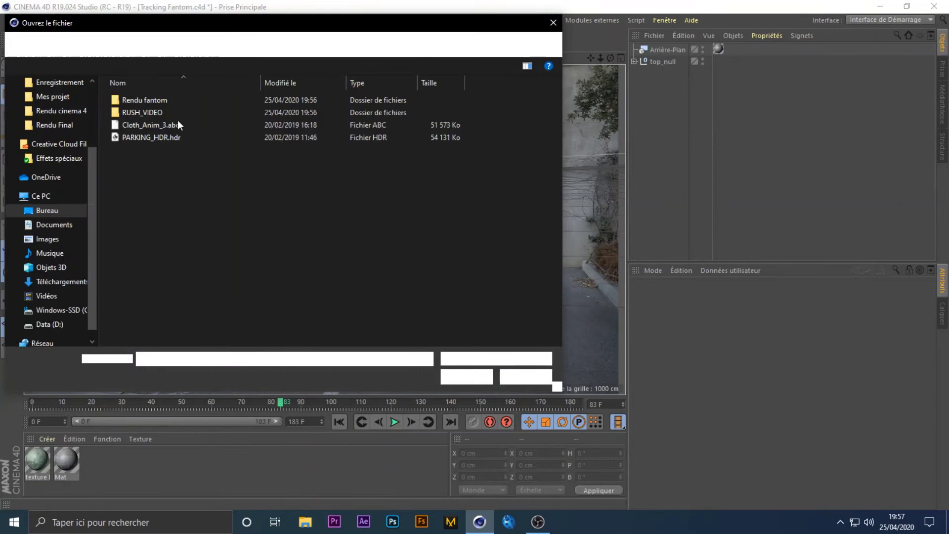
double_click(174, 127)
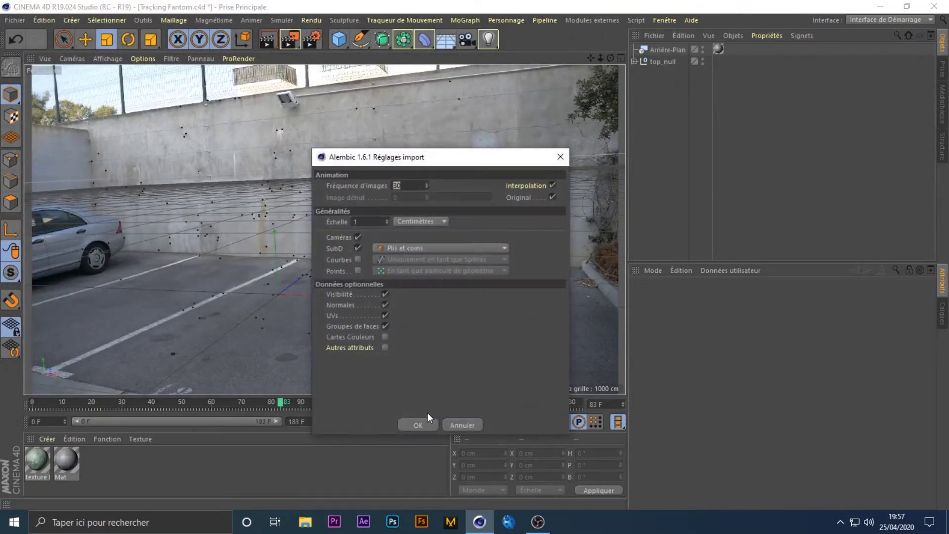
left_click(425, 424)
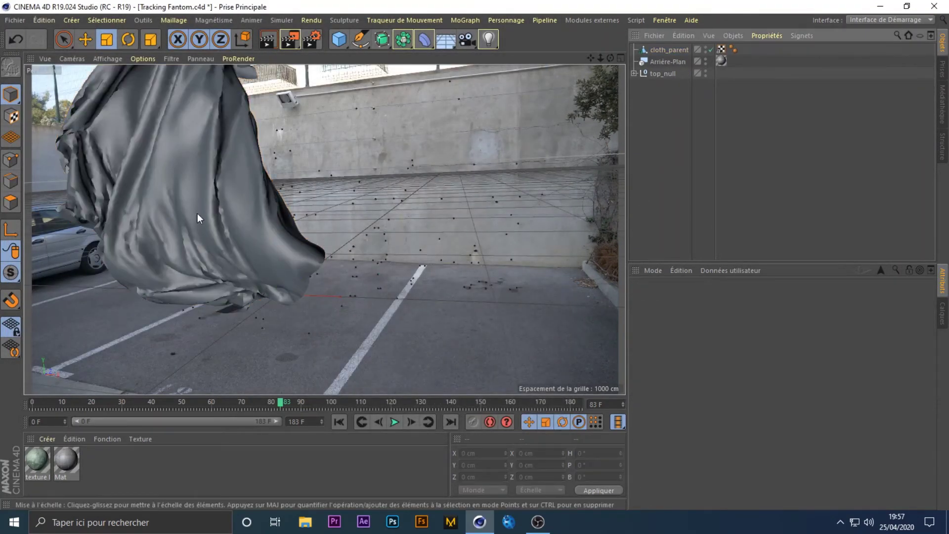
Step: Scale the merged cloth figure down uniformly to about 0.538 and select all three objects in the scene
left_click(197, 214)
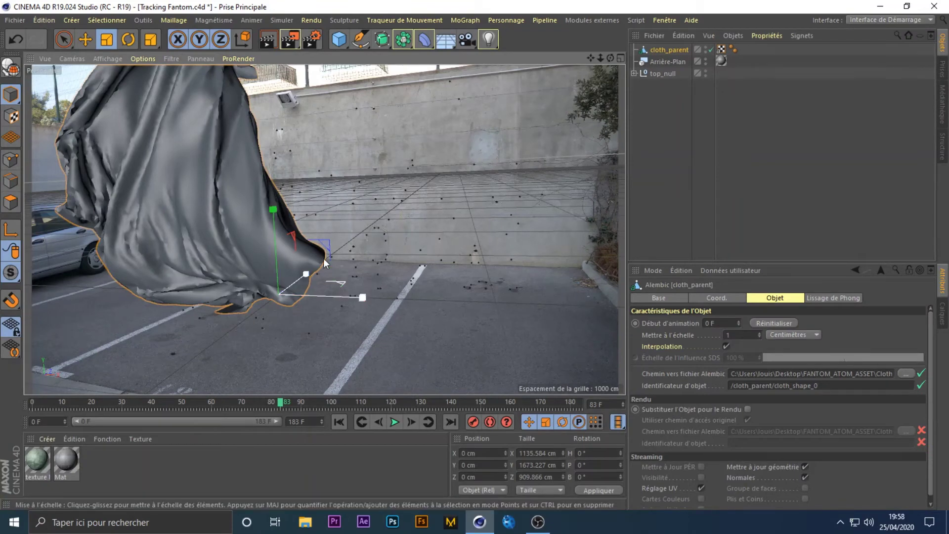
left_click_drag(434, 231, 253, 254)
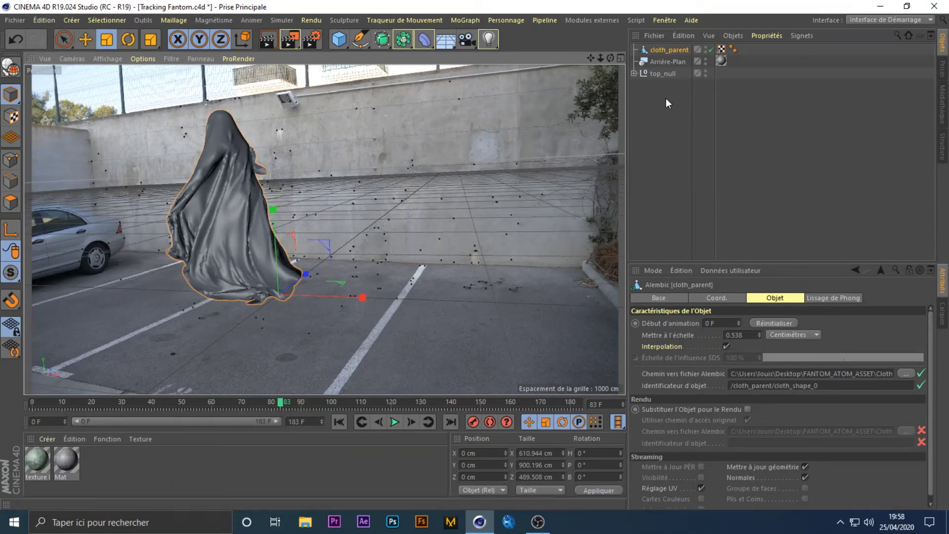
left_click_drag(650, 148, 676, 47)
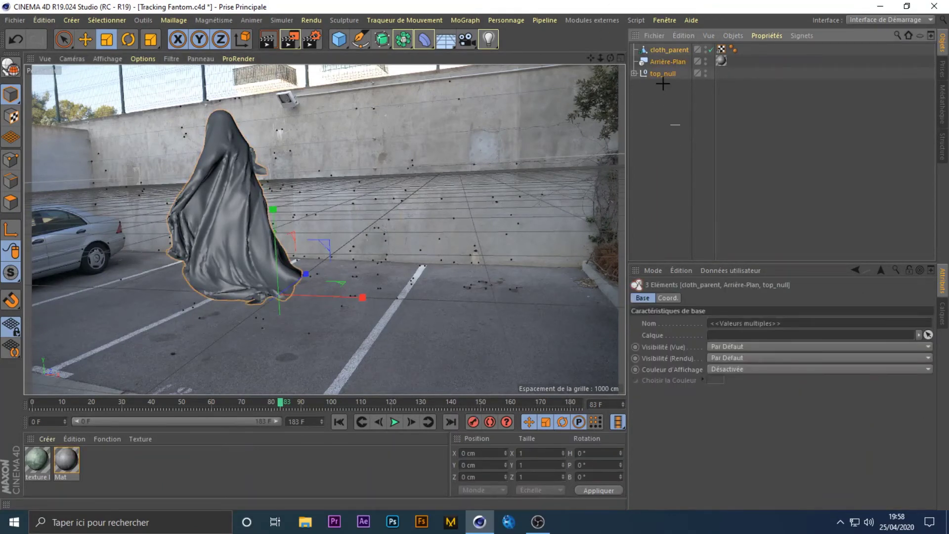
Step: Move the cloth figure along the X axis to about 375 cm
left_click(658, 153)
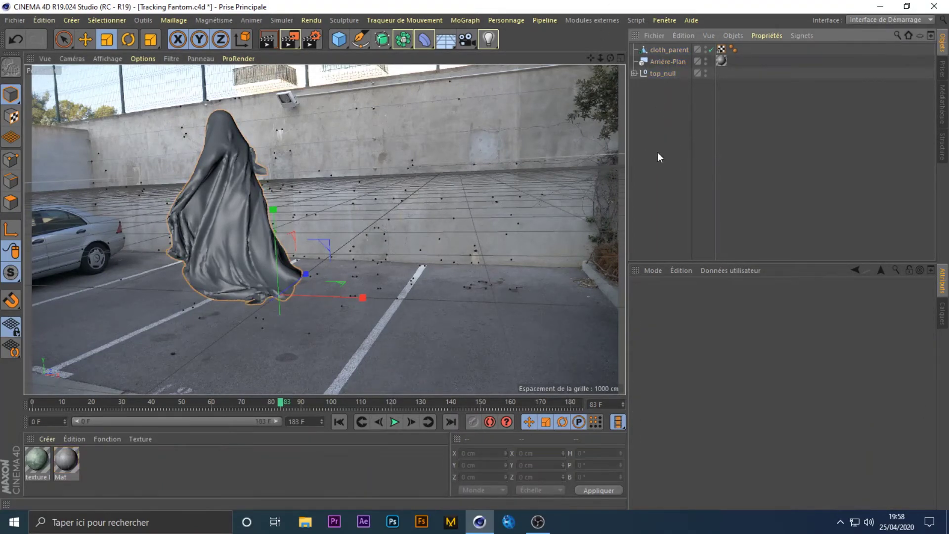
left_click(85, 39)
left_click(274, 249)
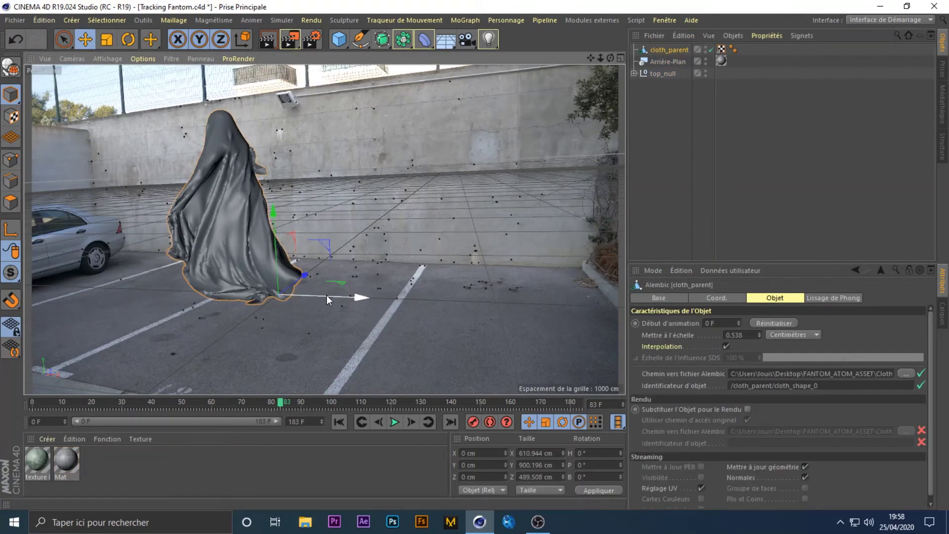
left_click_drag(326, 296, 403, 298)
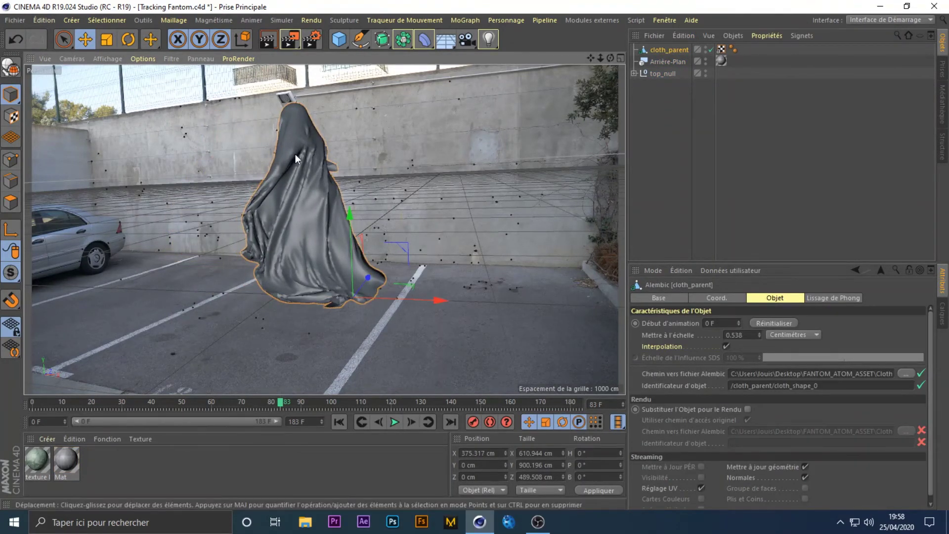
Step: Rotate the cloth figure around its vertical axis and set its heading to 90°
left_click(134, 39)
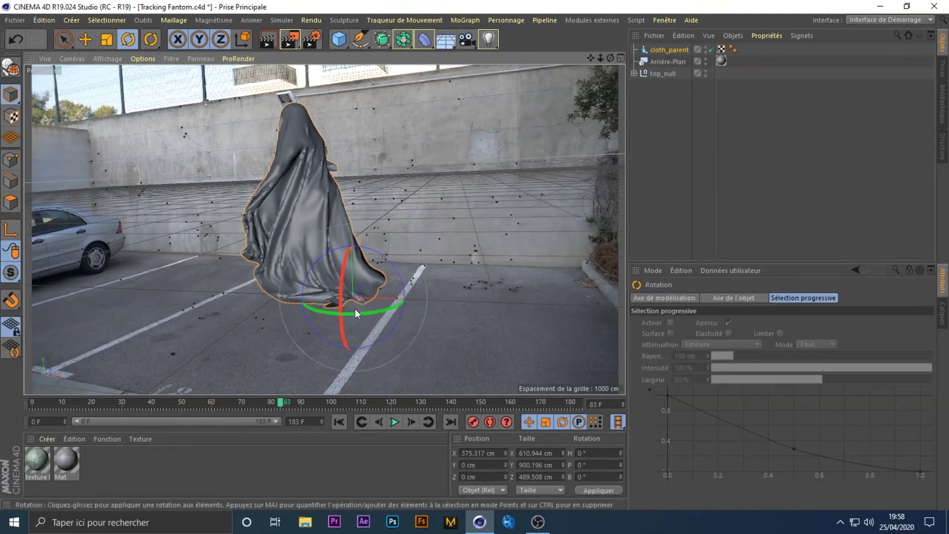
left_click_drag(363, 313, 455, 287)
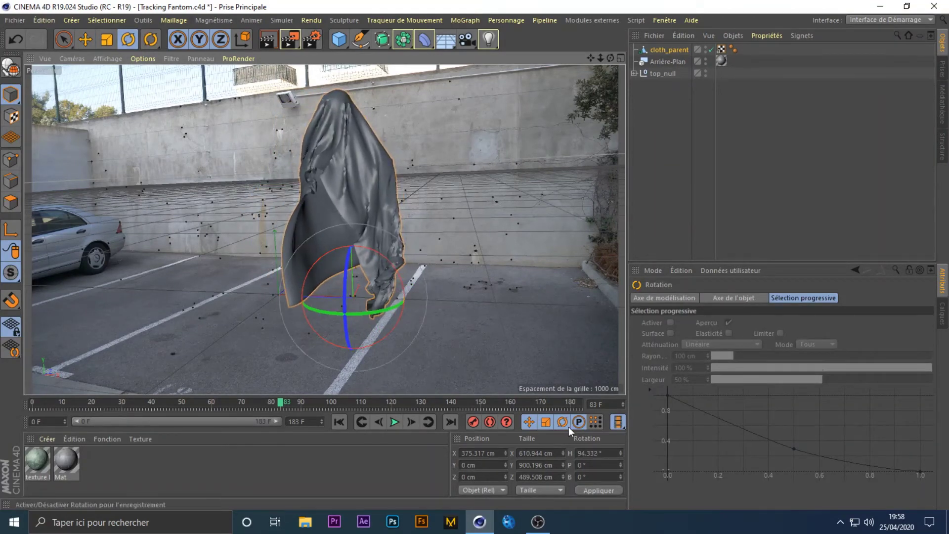
left_click(588, 453)
type("9")
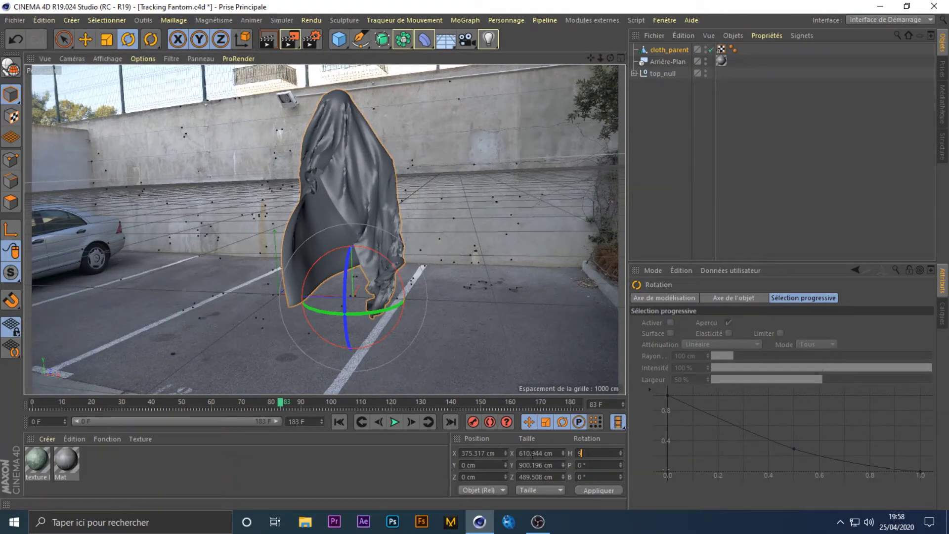
type("0")
key("Return")
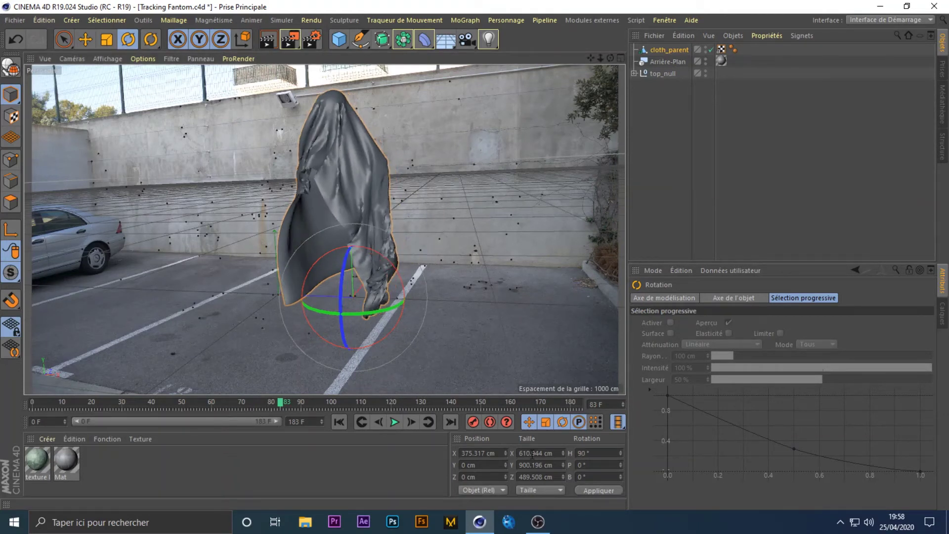
Step: Move the rotated cloth figure across the parking lot to an X position of about 514 cm
left_click(316, 203)
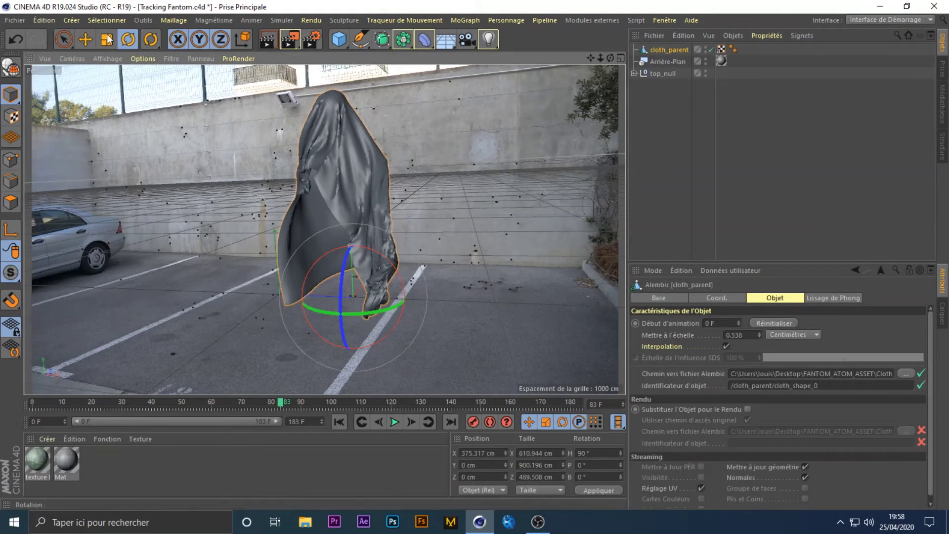
left_click(85, 39)
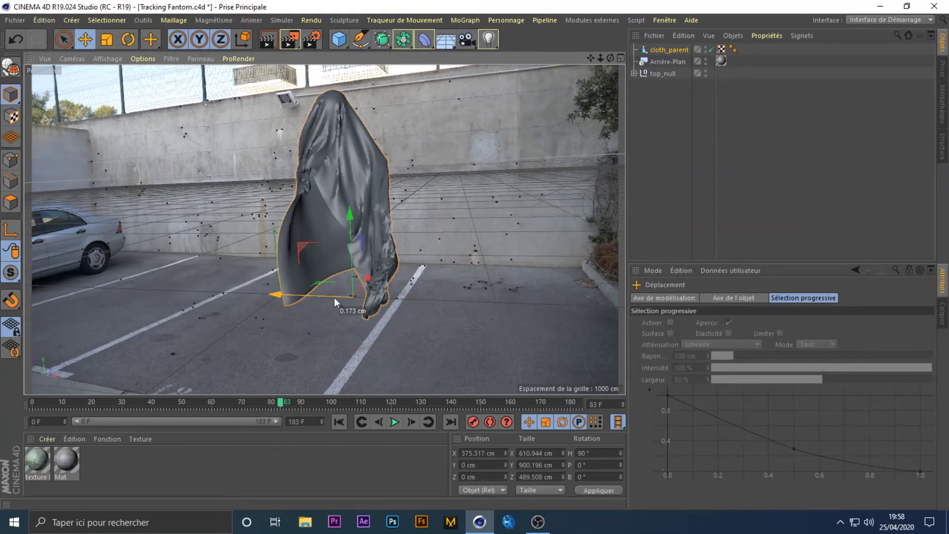
left_click_drag(334, 297, 372, 298)
left_click_drag(644, 121, 657, 46)
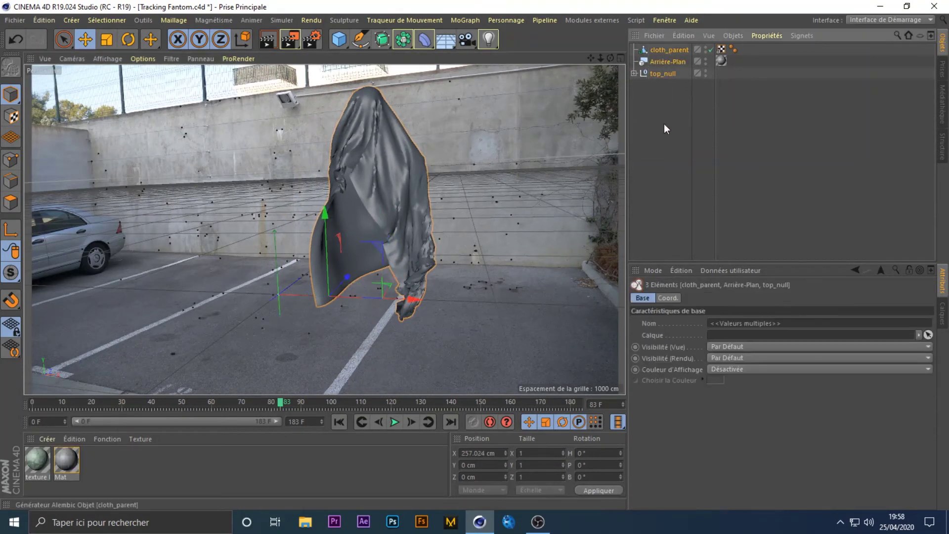
left_click_drag(667, 128, 650, 15)
left_click_drag(656, 132, 655, 25)
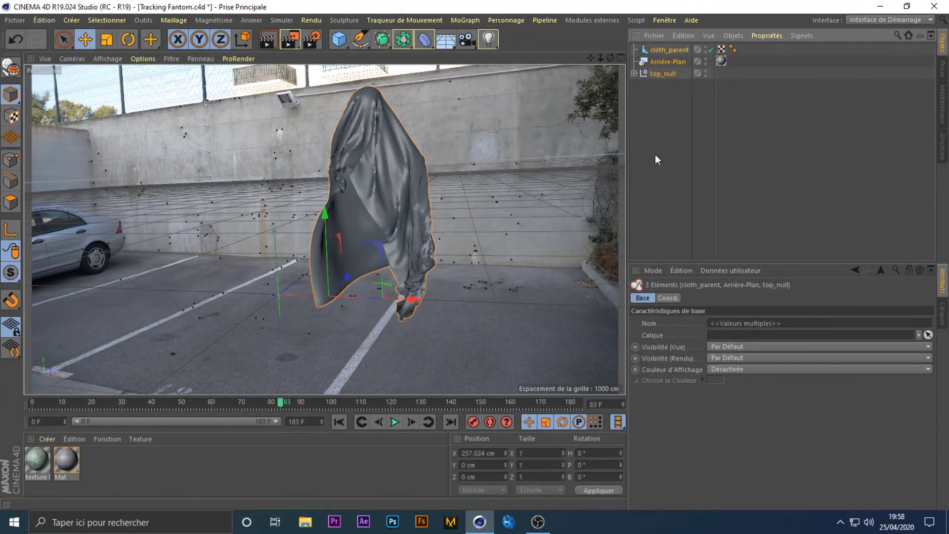
left_click(655, 154)
Step: Lower the cloth figure to a Y position of about -60.6 cm and deselect it
left_click(379, 174)
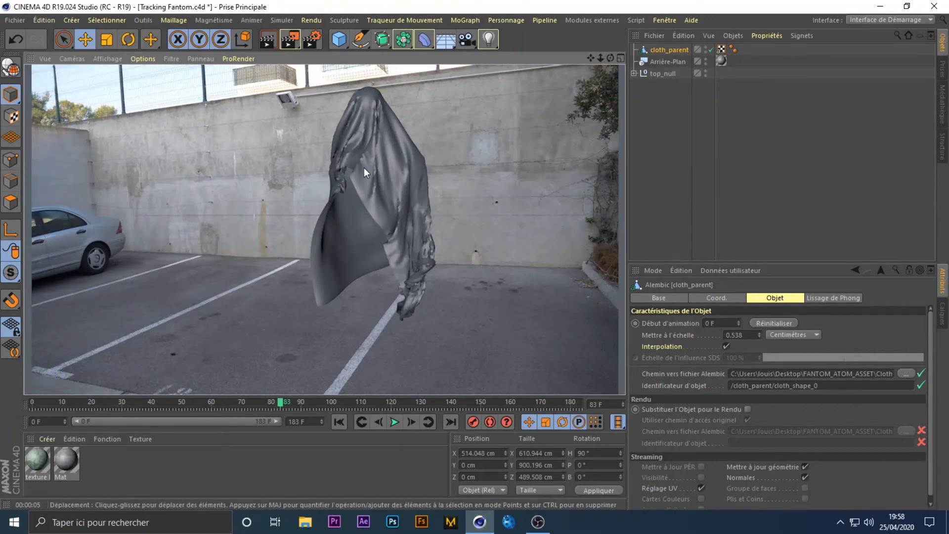
left_click(411, 194)
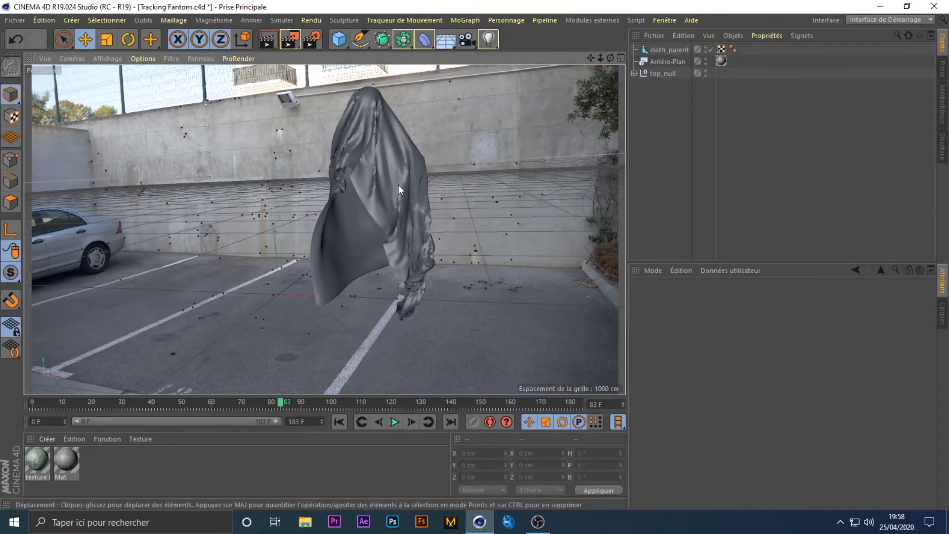
left_click(372, 158)
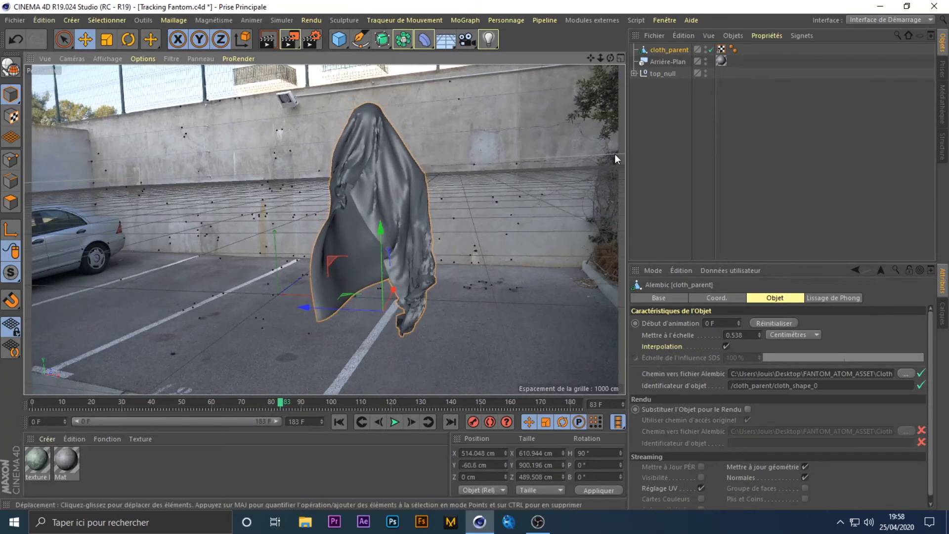
left_click(420, 183)
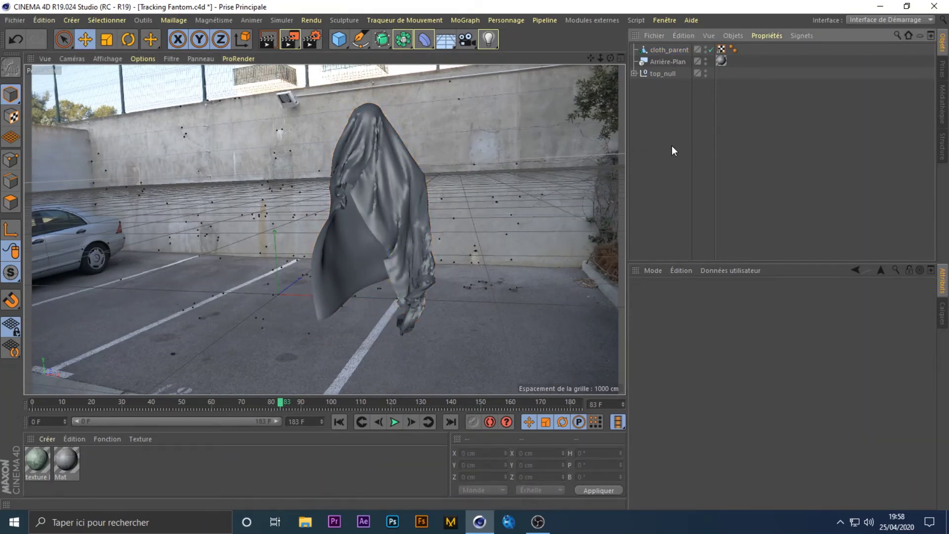
Step: Check the color settings of the texture Fantom material and apply the material to the cloth_parent object
double_click(36, 462)
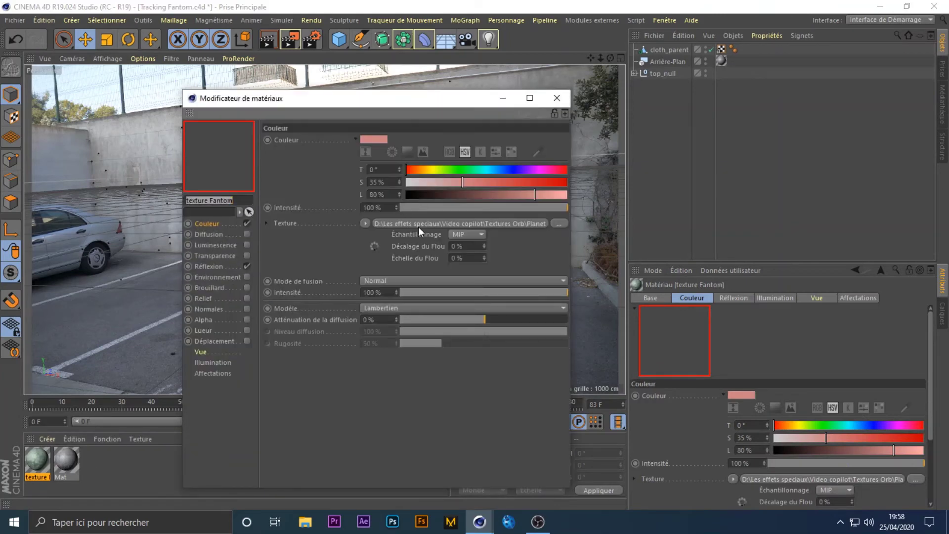
left_click(556, 98)
left_click_drag(30, 467, 357, 207)
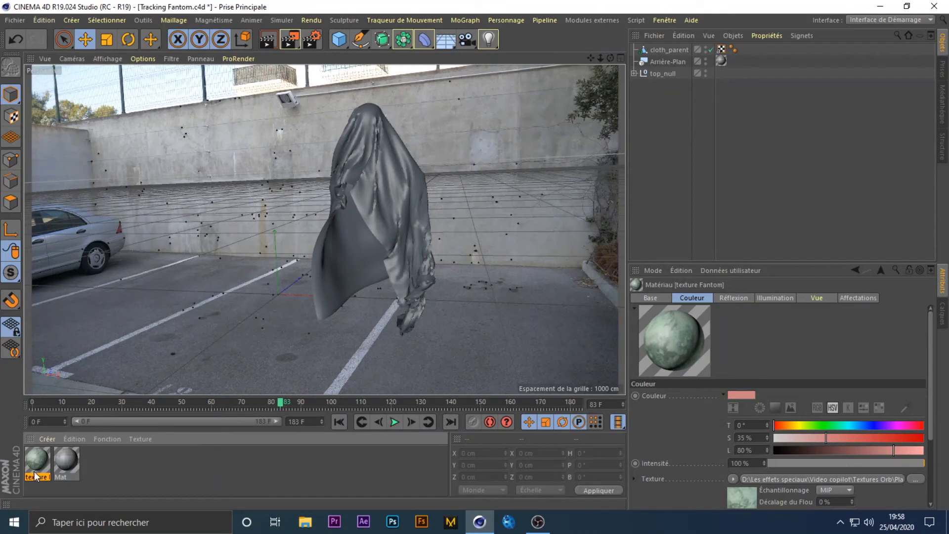
left_click_drag(34, 470, 662, 52)
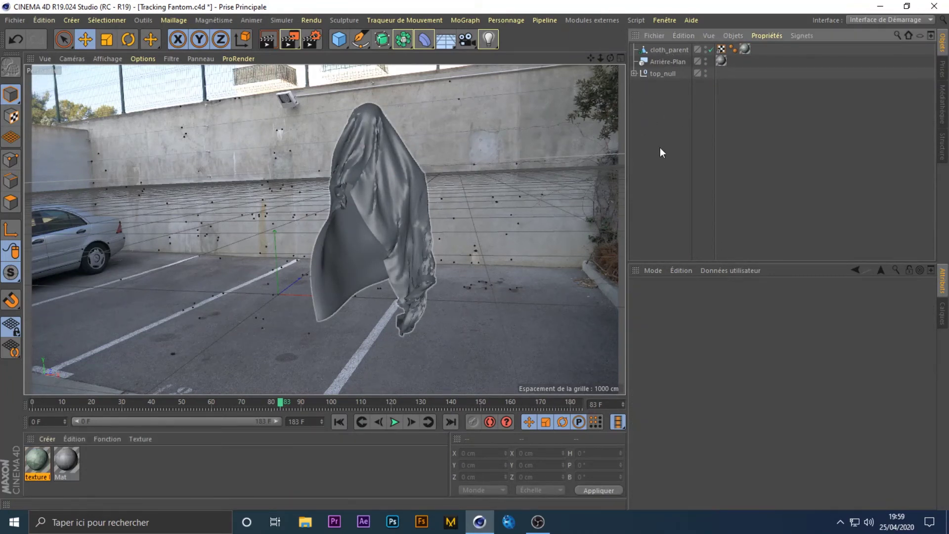
left_click_drag(662, 149, 643, 75)
left_click_drag(664, 125, 663, 44)
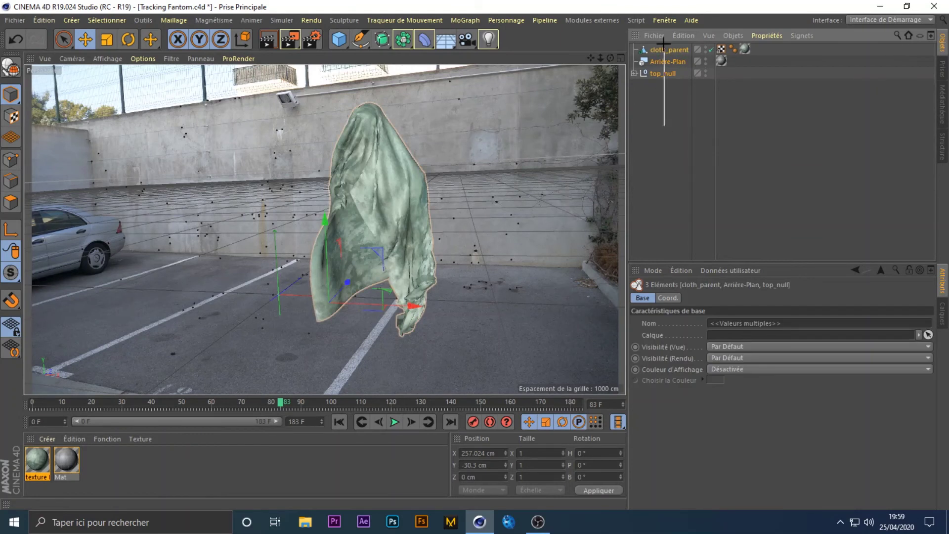
left_click(665, 100)
left_click_drag(680, 129, 672, 32)
left_click_drag(668, 98, 669, 7)
left_click(657, 83)
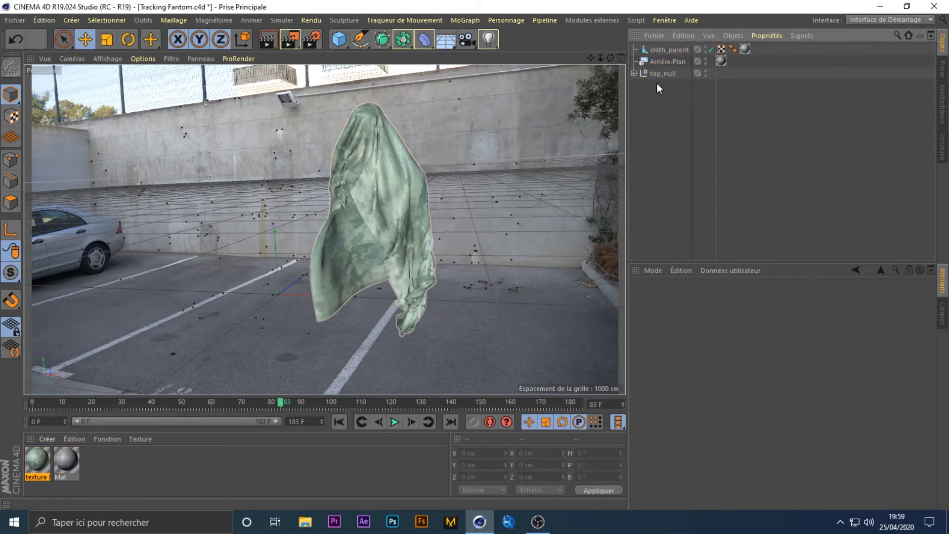
Step: Return to frame 0, rotate the cloth figure around its vertical axis and set its heading to 0°
left_click_drag(280, 407, 10, 419)
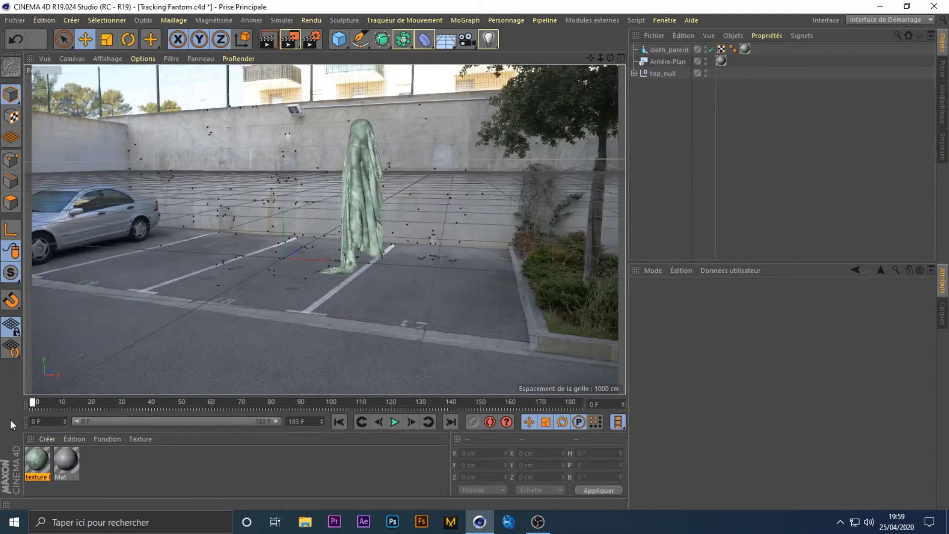
left_click(339, 208)
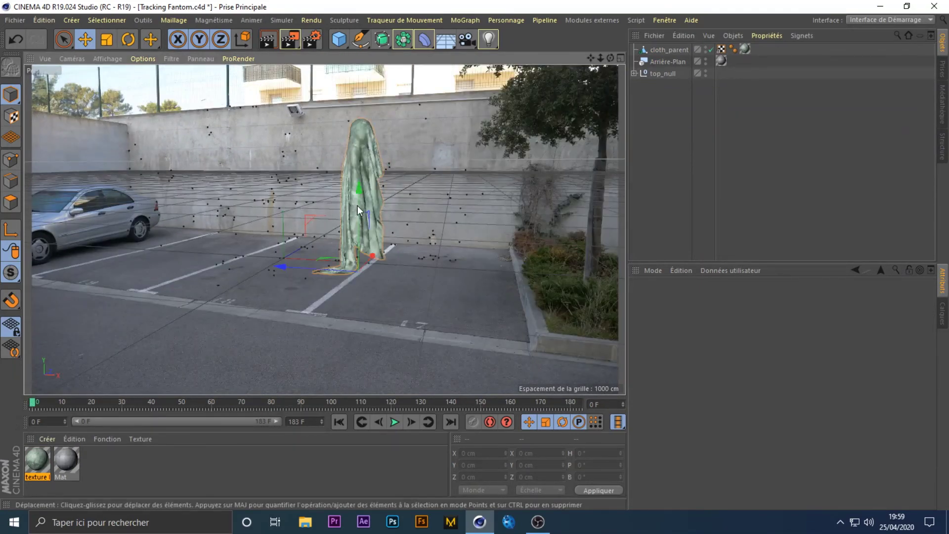
left_click(129, 39)
left_click_drag(374, 285, 505, 284)
left_click_drag(606, 453, 472, 450)
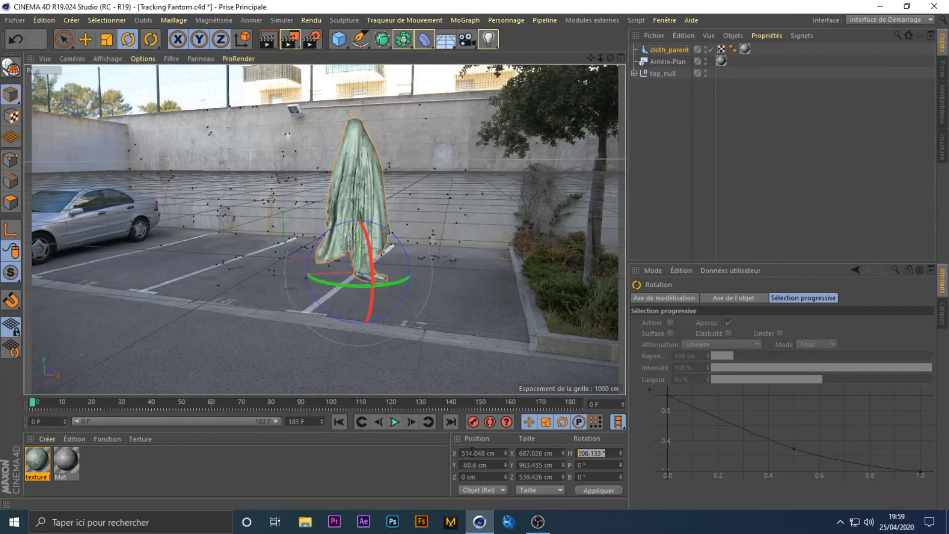
type("0")
key("Return")
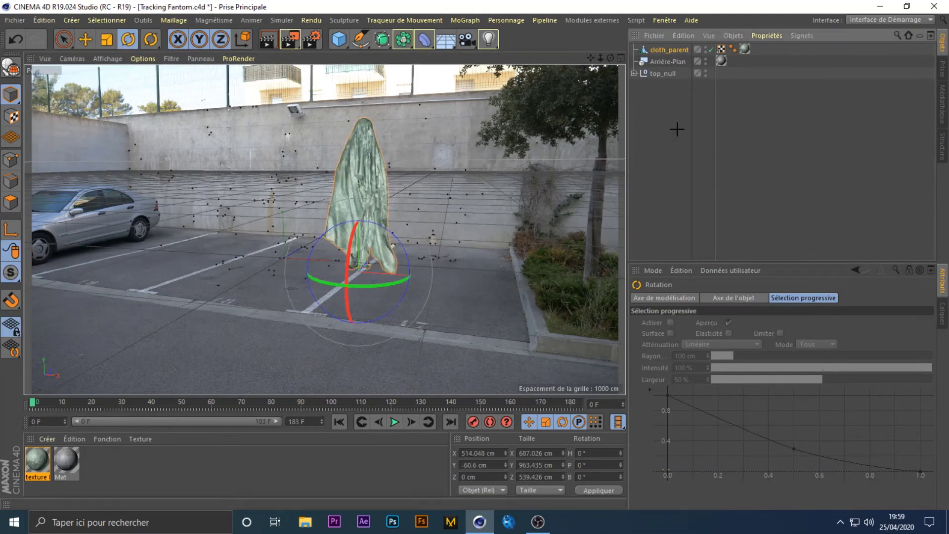
left_click(328, 205)
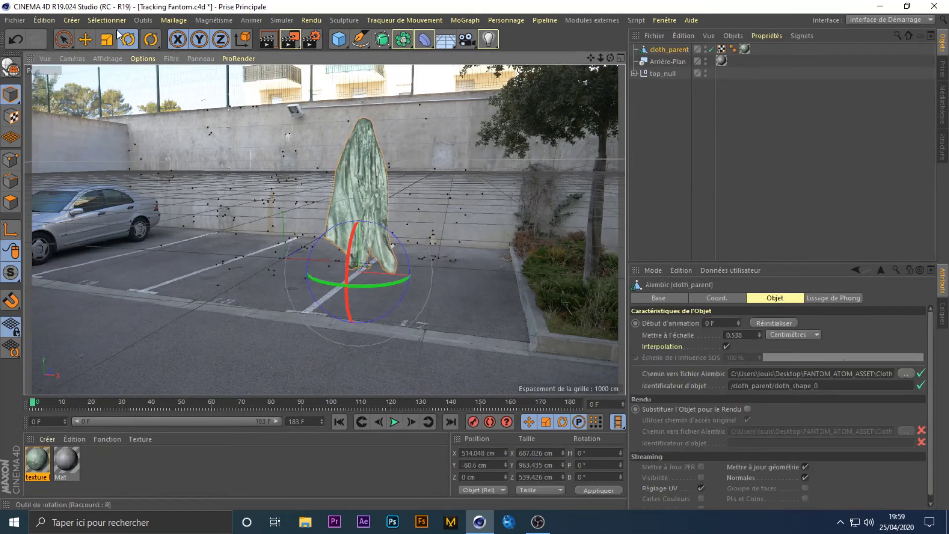
left_click(664, 114)
Step: Scrub to frame 121 and move the cloth figure along the X axis to about 352 cm
left_click(32, 405)
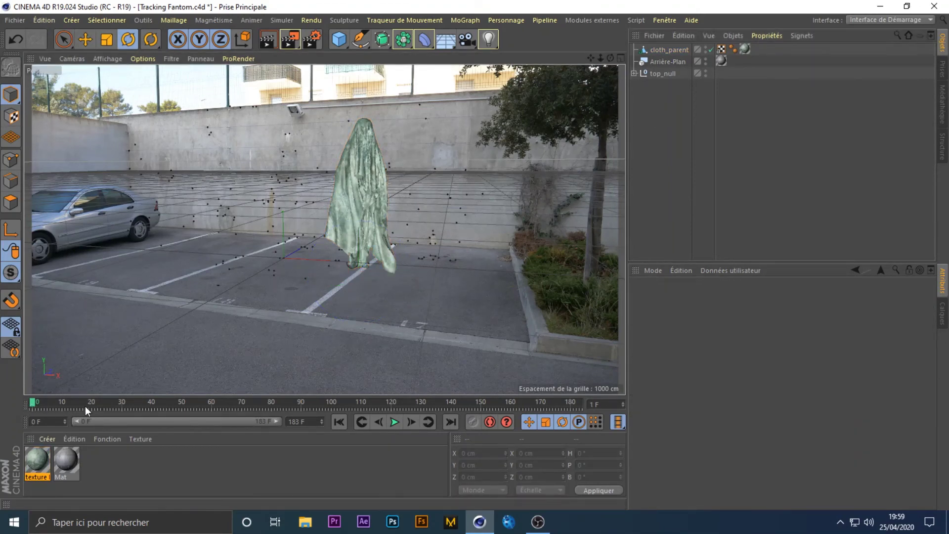
left_click_drag(85, 405, 396, 402)
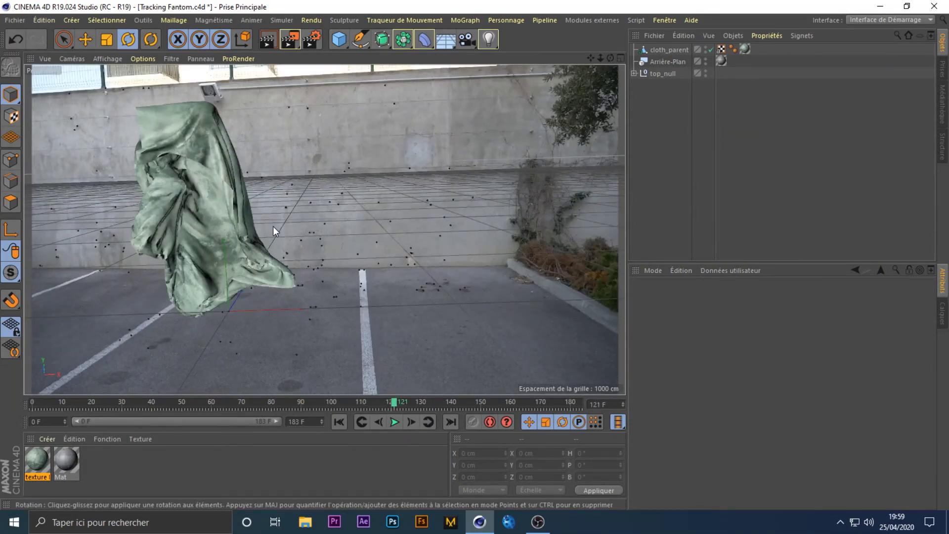
left_click(163, 230)
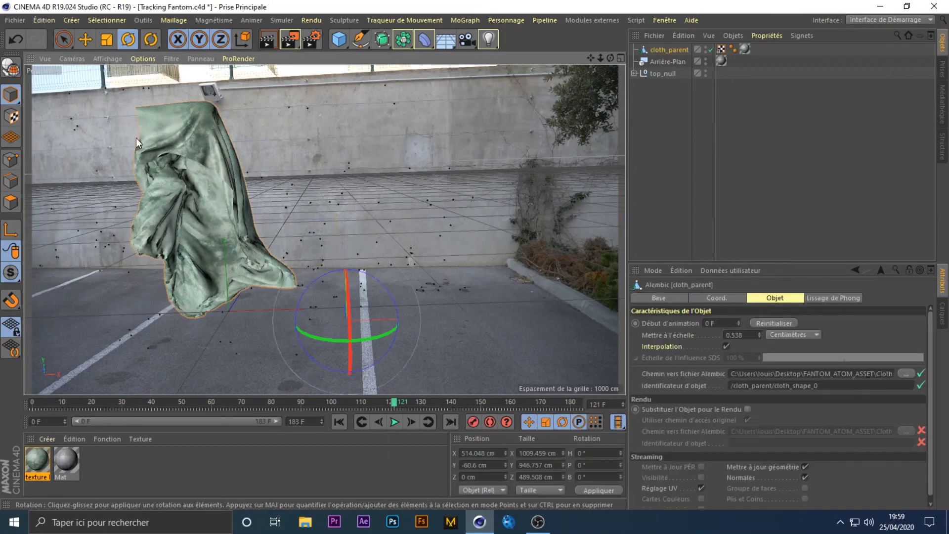
left_click(84, 40)
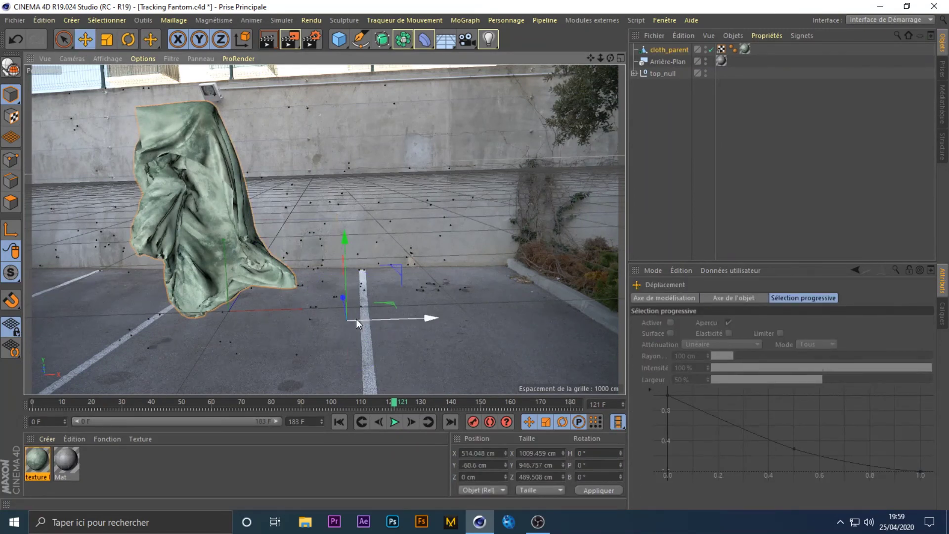
left_click_drag(356, 322, 321, 326)
Step: Return to frame 0 and move the cloth figure along the X axis to about 1006 cm
left_click_drag(395, 405, 16, 412)
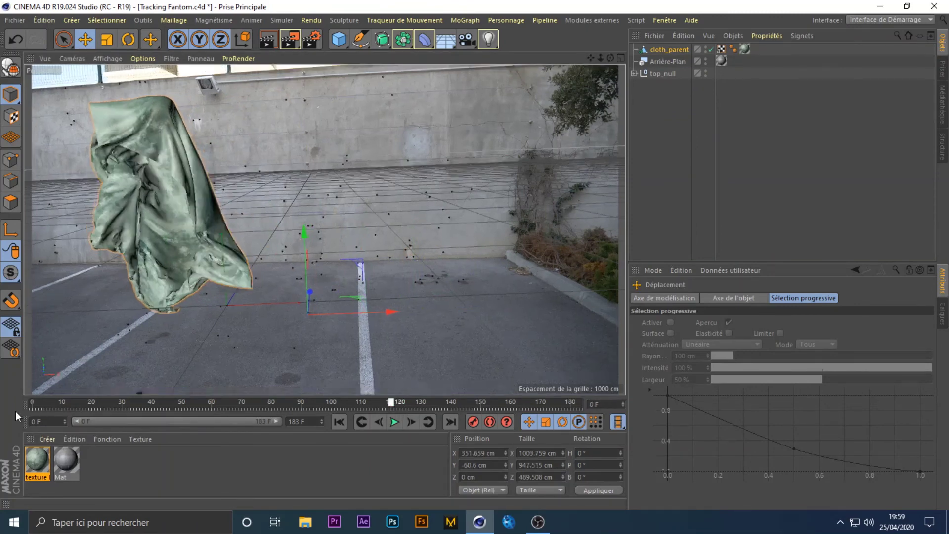
left_click_drag(405, 268, 627, 199)
left_click(193, 389)
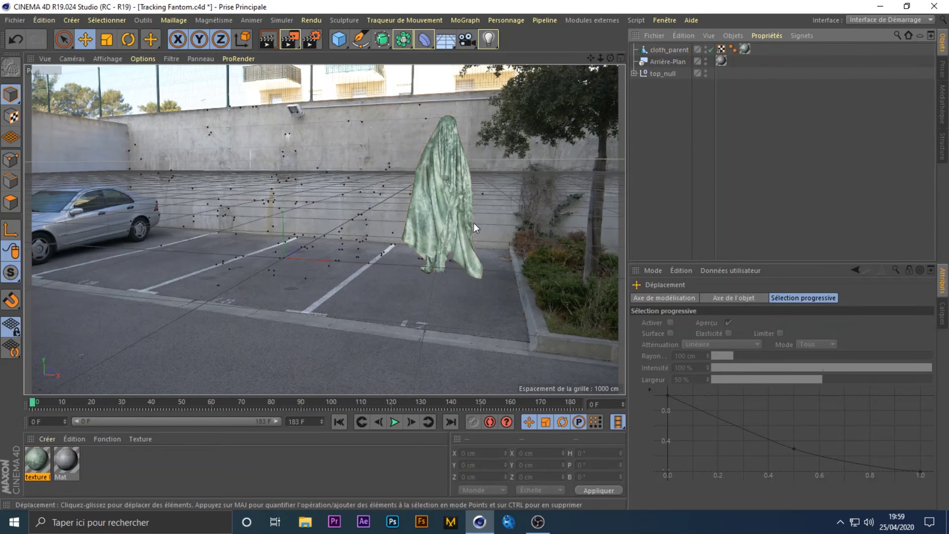
Step: Scrub from the first frame to frame 183 to review the repositioned ghost against the tracked footage
left_click(445, 223)
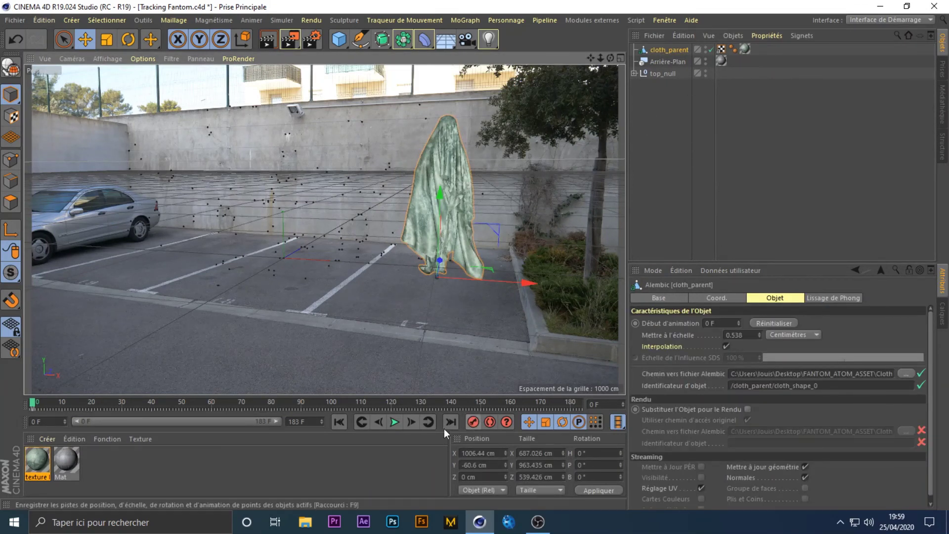
left_click_drag(33, 401, 454, 395)
left_click_drag(512, 405, 582, 404)
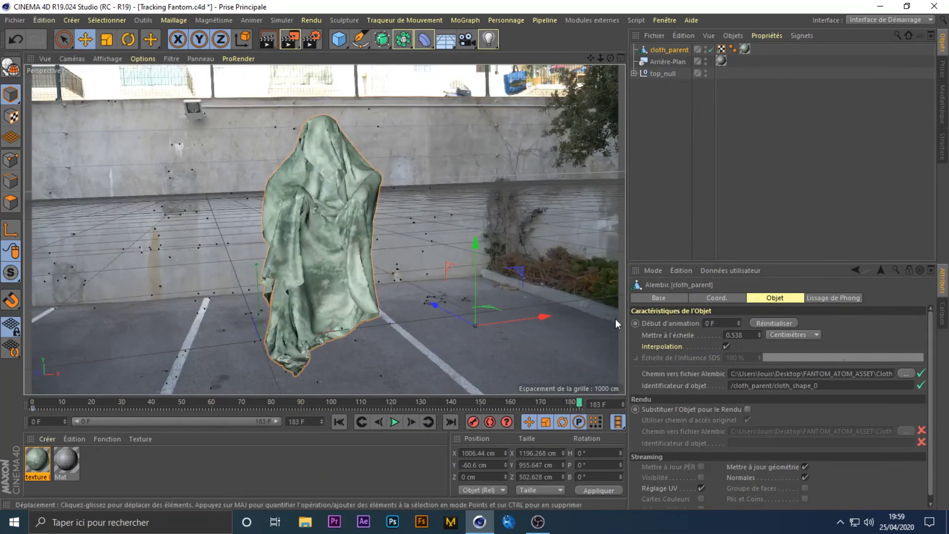
left_click(665, 89)
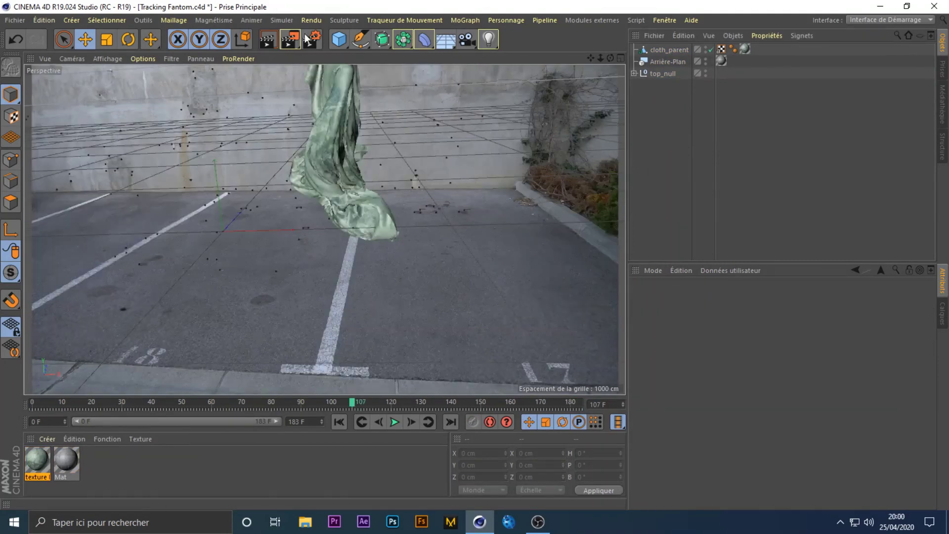
Step: Review the render settings for output, anti-aliasing, saving, multi-passes, options, Team Render and material override, and close them
left_click(312, 39)
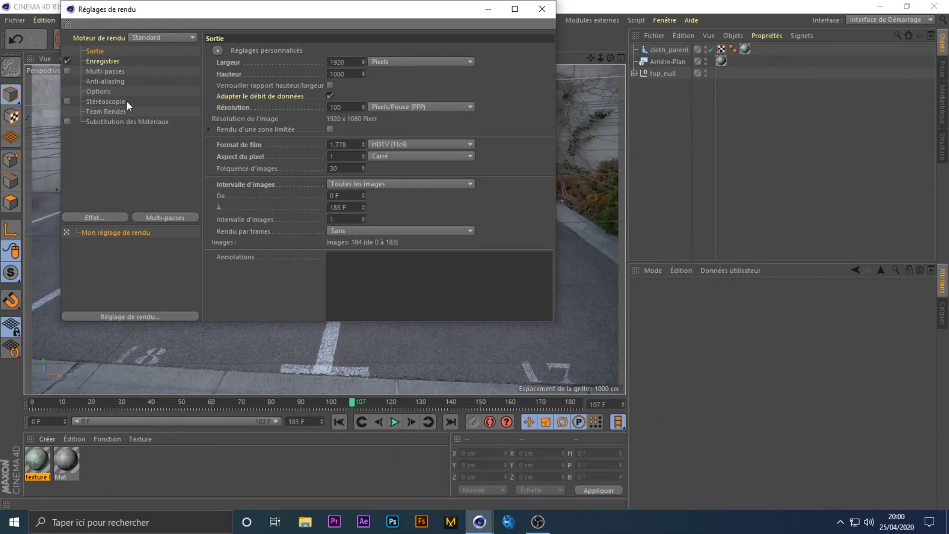
left_click(102, 81)
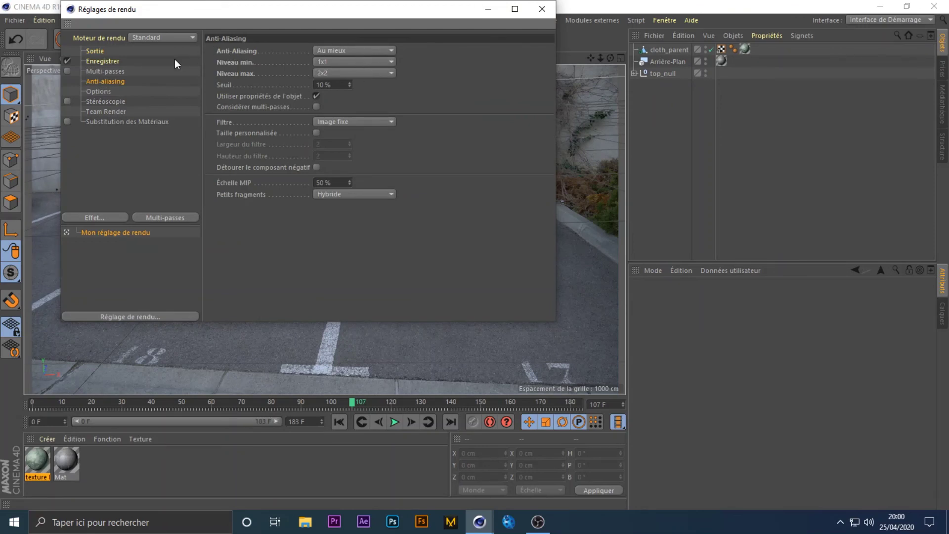
left_click(116, 61)
left_click(116, 71)
left_click(103, 94)
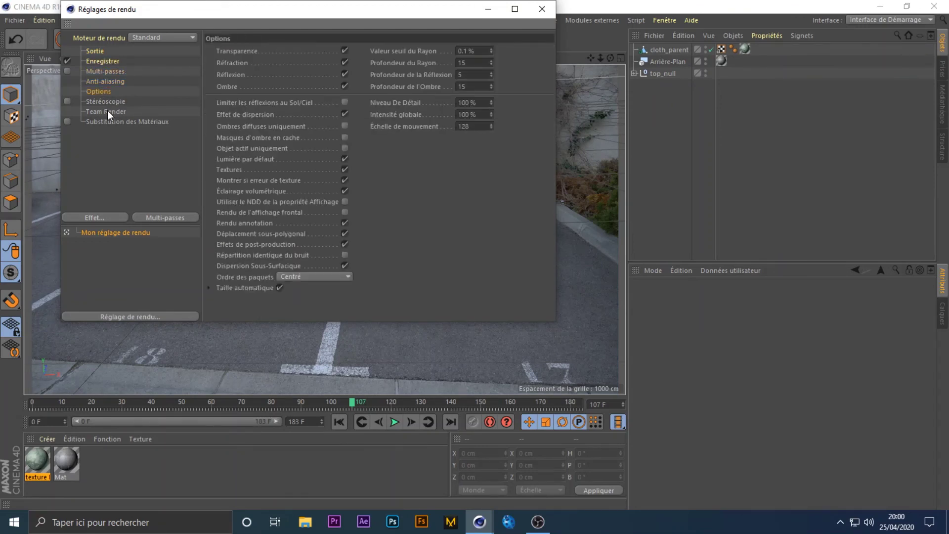
left_click(108, 111)
left_click(120, 121)
left_click_drag(124, 151, 125, 131)
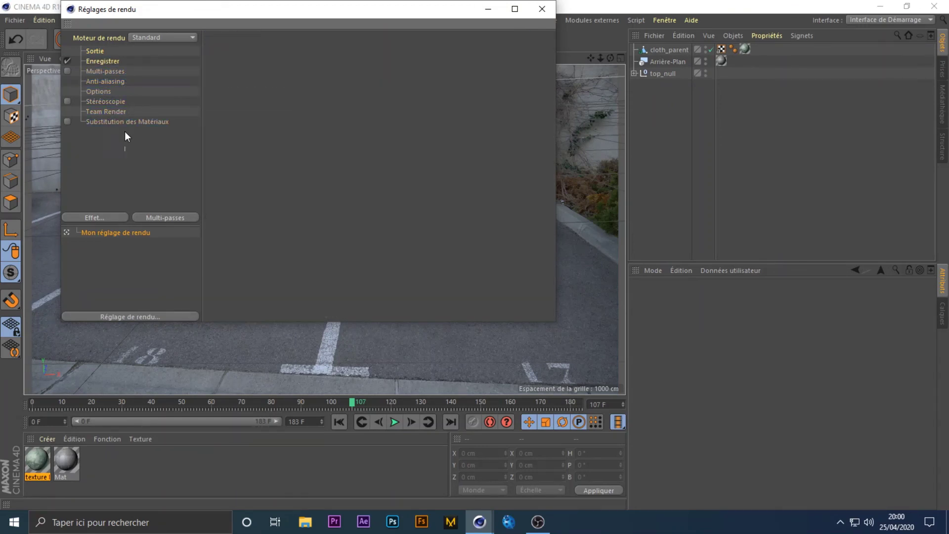
left_click(539, 10)
left_click_drag(667, 83, 637, 47)
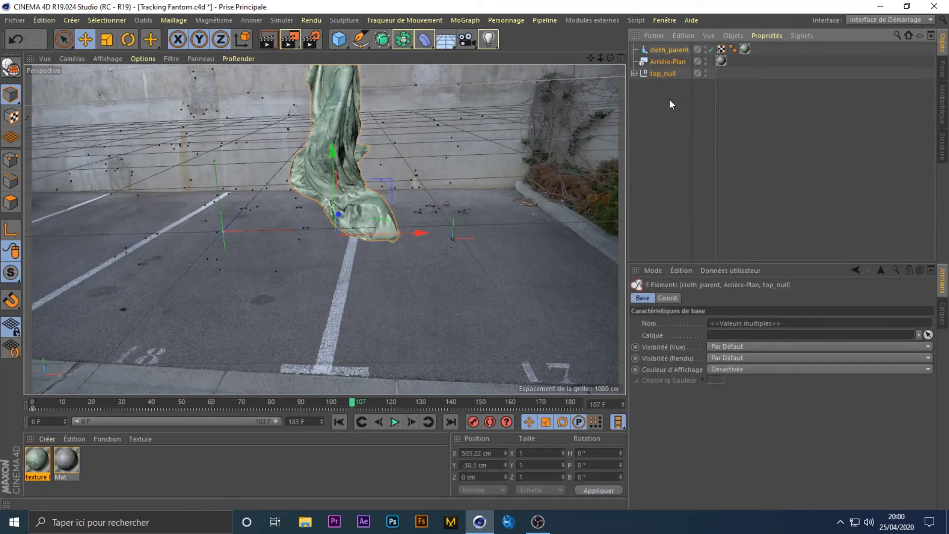
left_click_drag(669, 100, 643, 73)
left_click(653, 130)
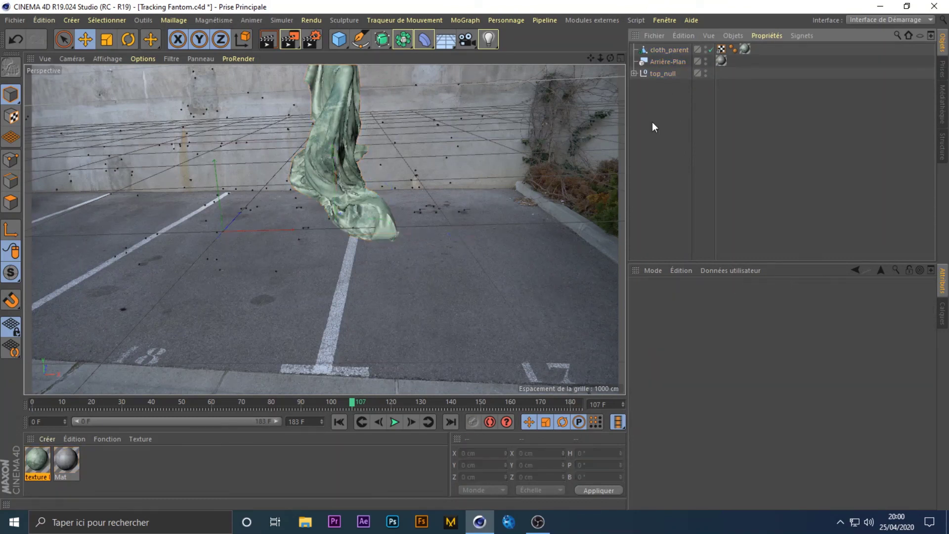